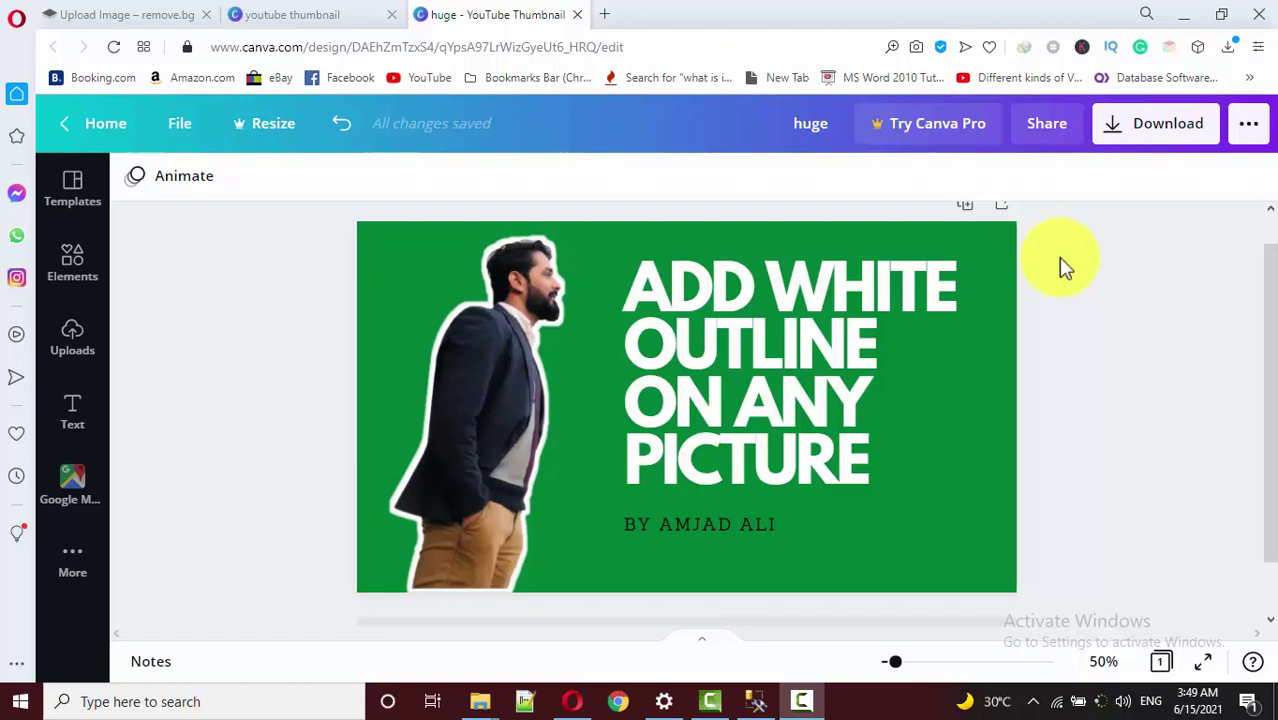
Step: Go to the remove.bg upload page in a new browser tab
{"action": "left_click", "coordinate": [515, 315]}
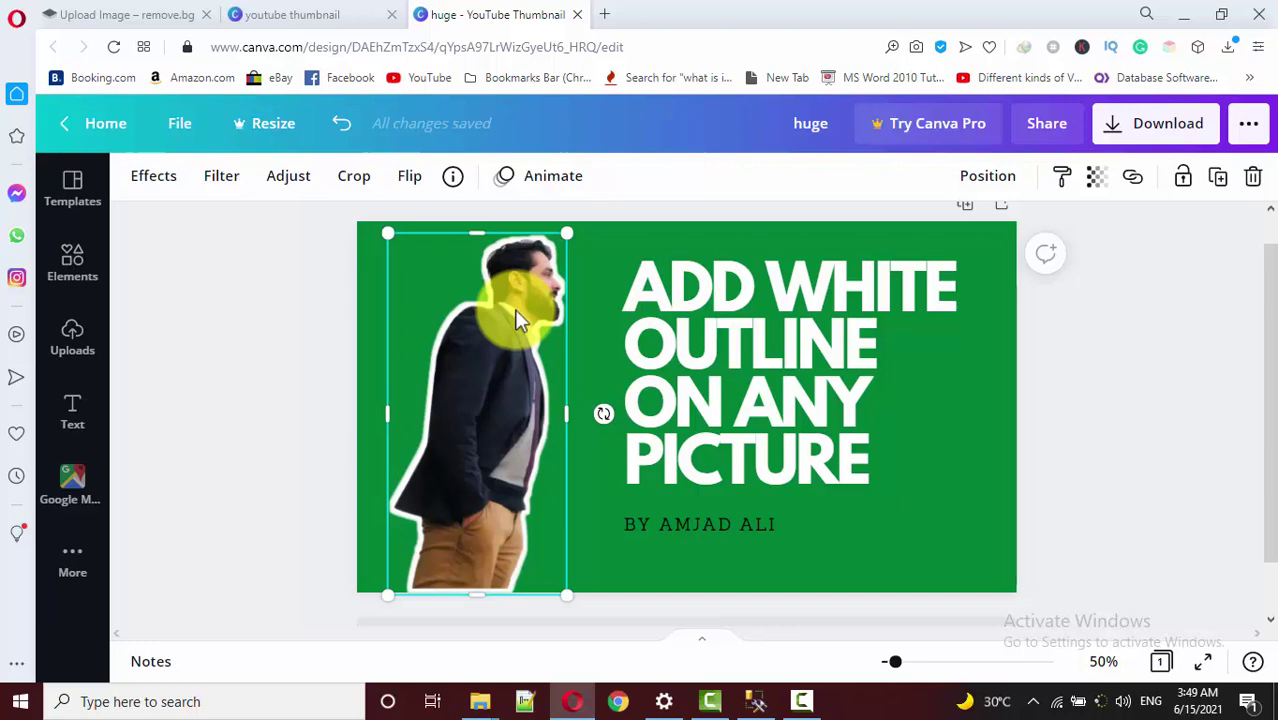
{"action": "left_click", "coordinate": [604, 14]}
{"action": "type", "text": "RE"}
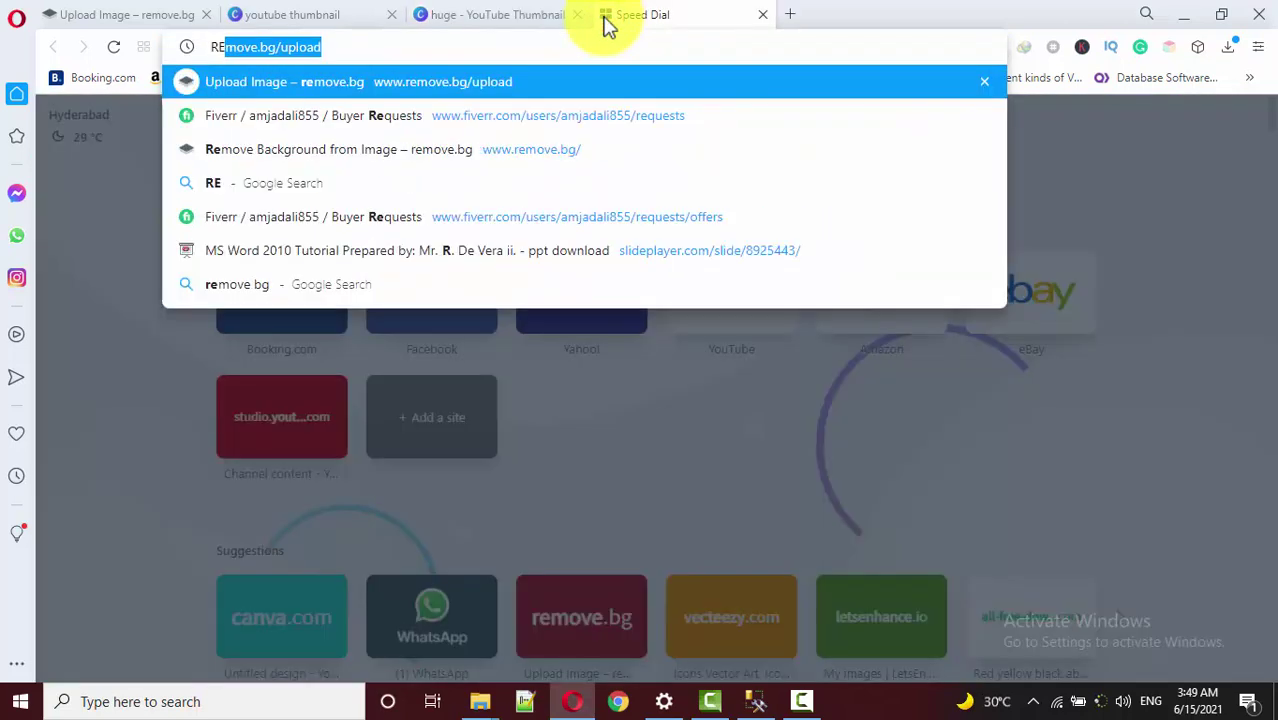
{"action": "key", "text": "Return"}
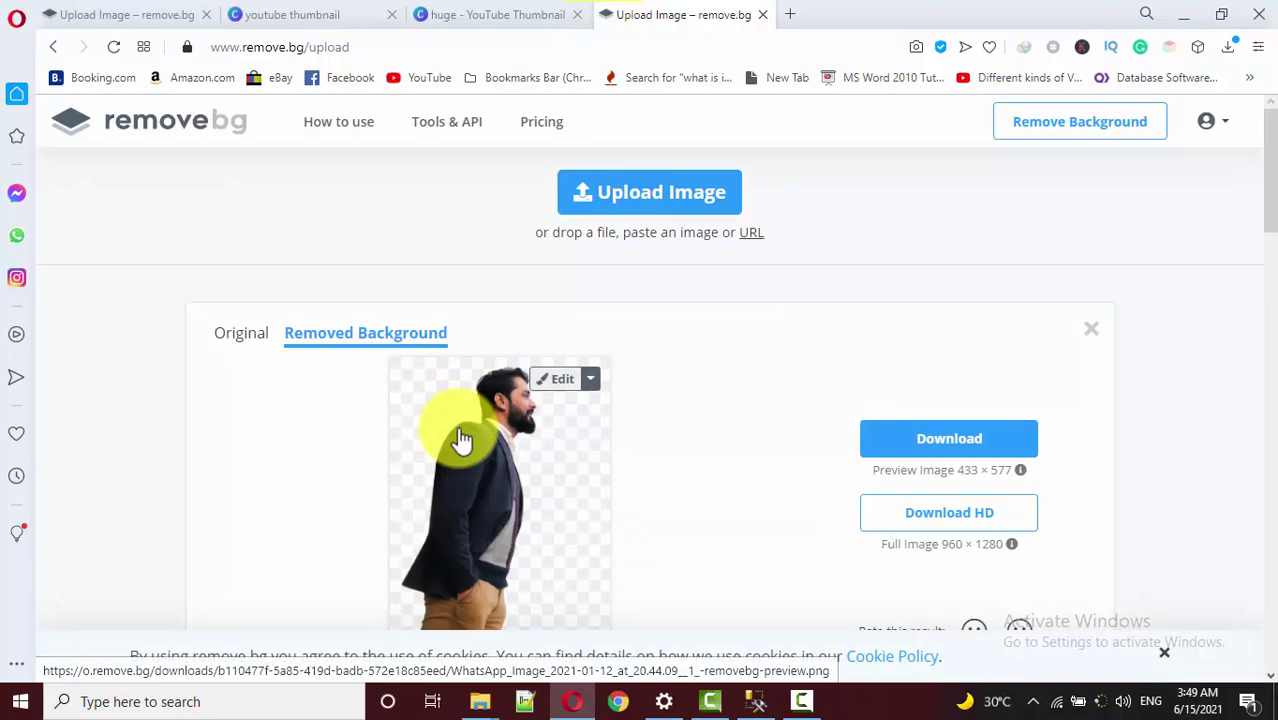
Step: Upload the man's photo from the VIVA OF MPHIL folder to remove.bg
{"action": "left_click", "coordinate": [659, 214]}
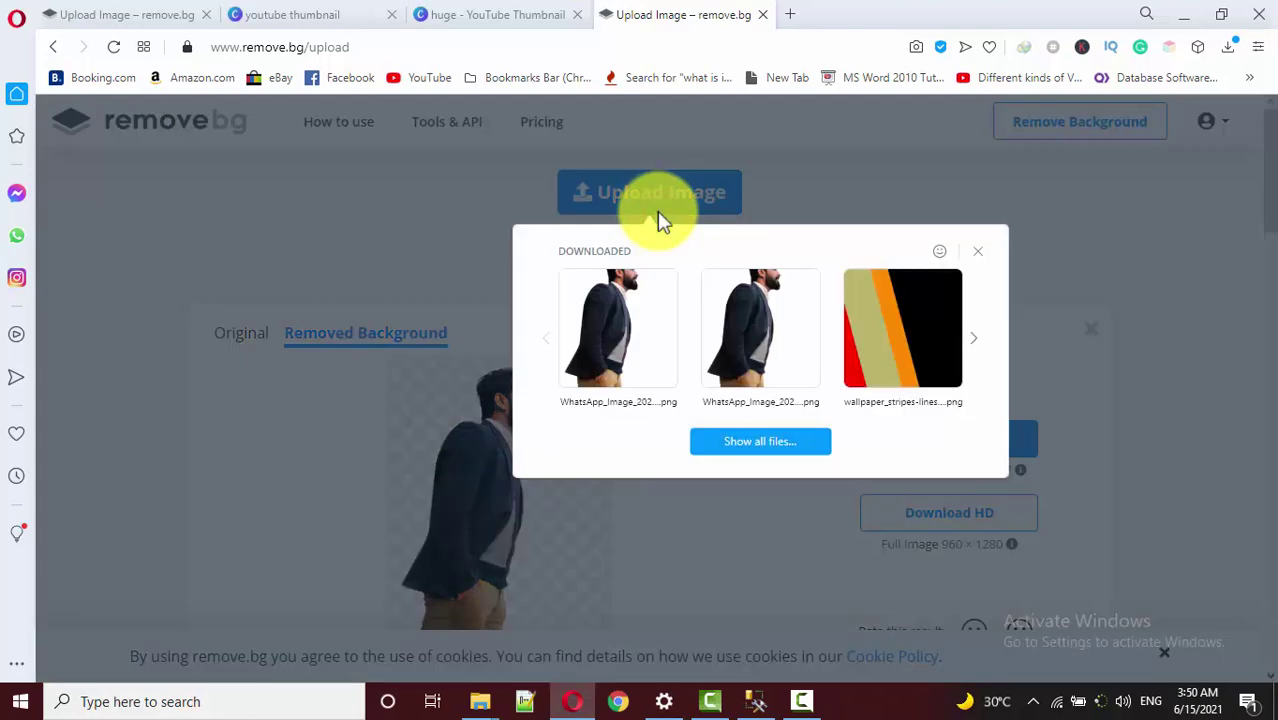
{"action": "left_click", "coordinate": [789, 441]}
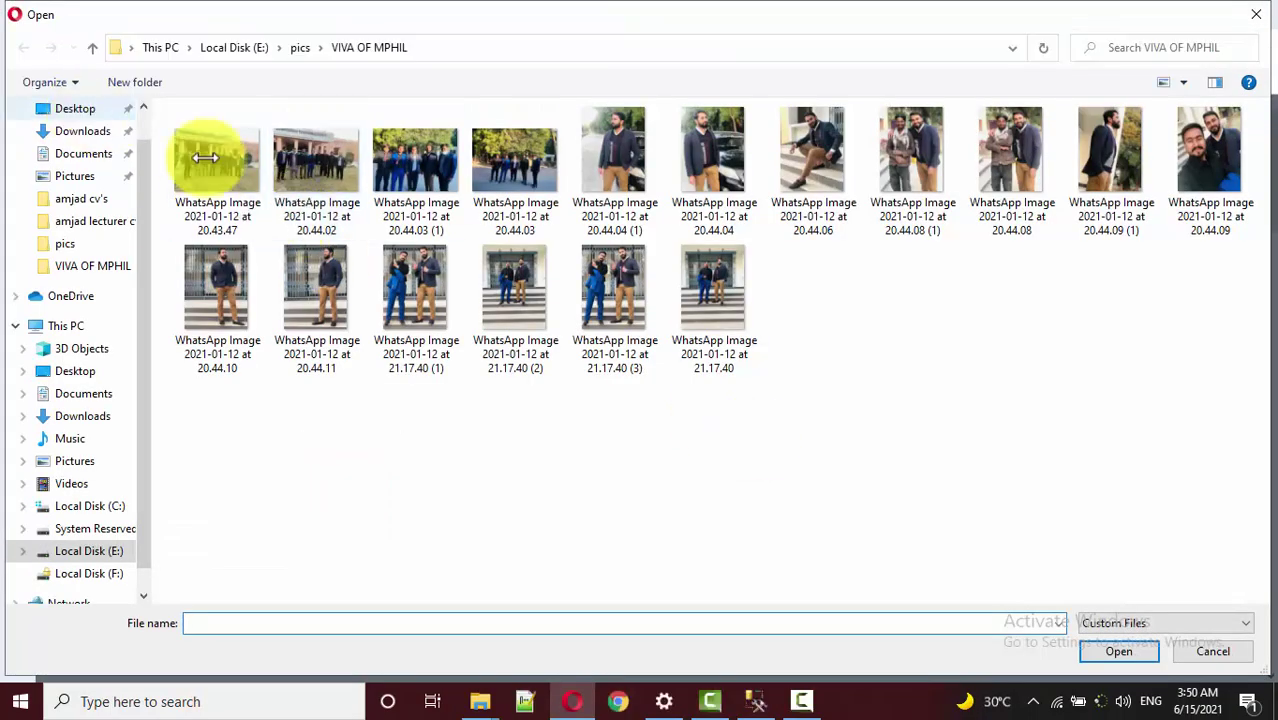
{"action": "double_click", "coordinate": [1093, 222]}
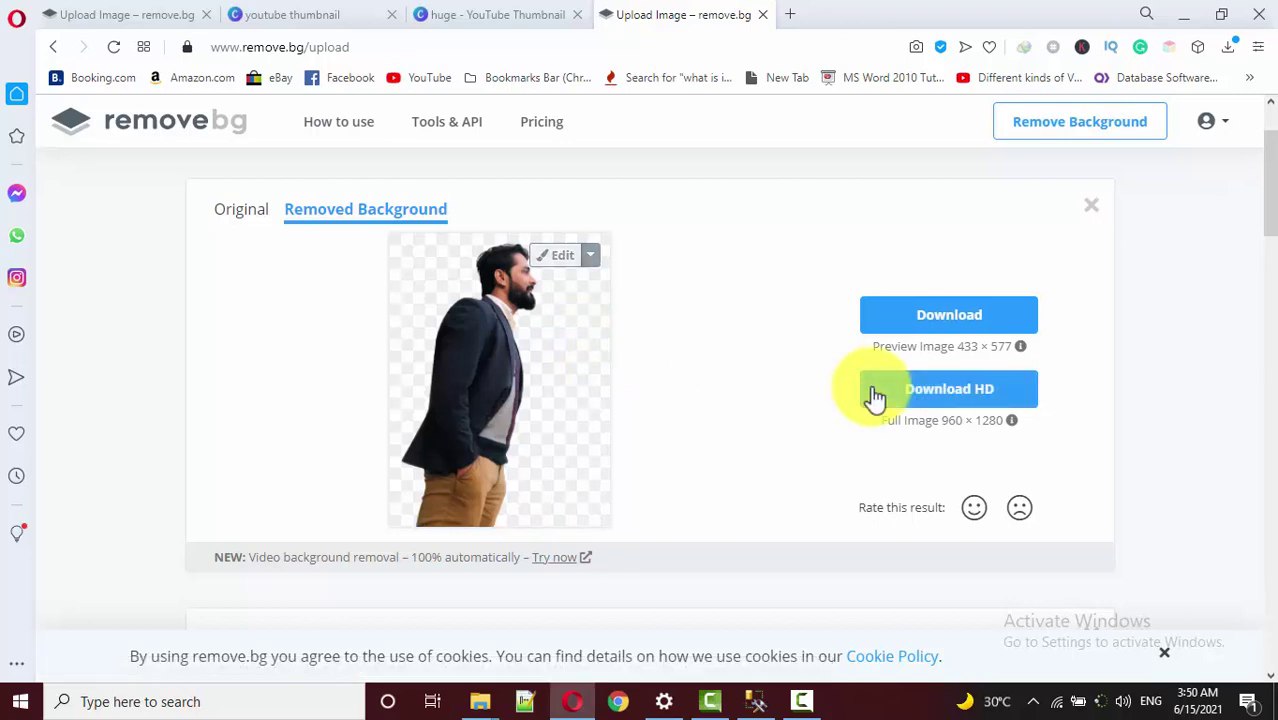
Step: Download the man's transparent cutout and open the remove.bg background editor
{"action": "left_click", "coordinate": [953, 318]}
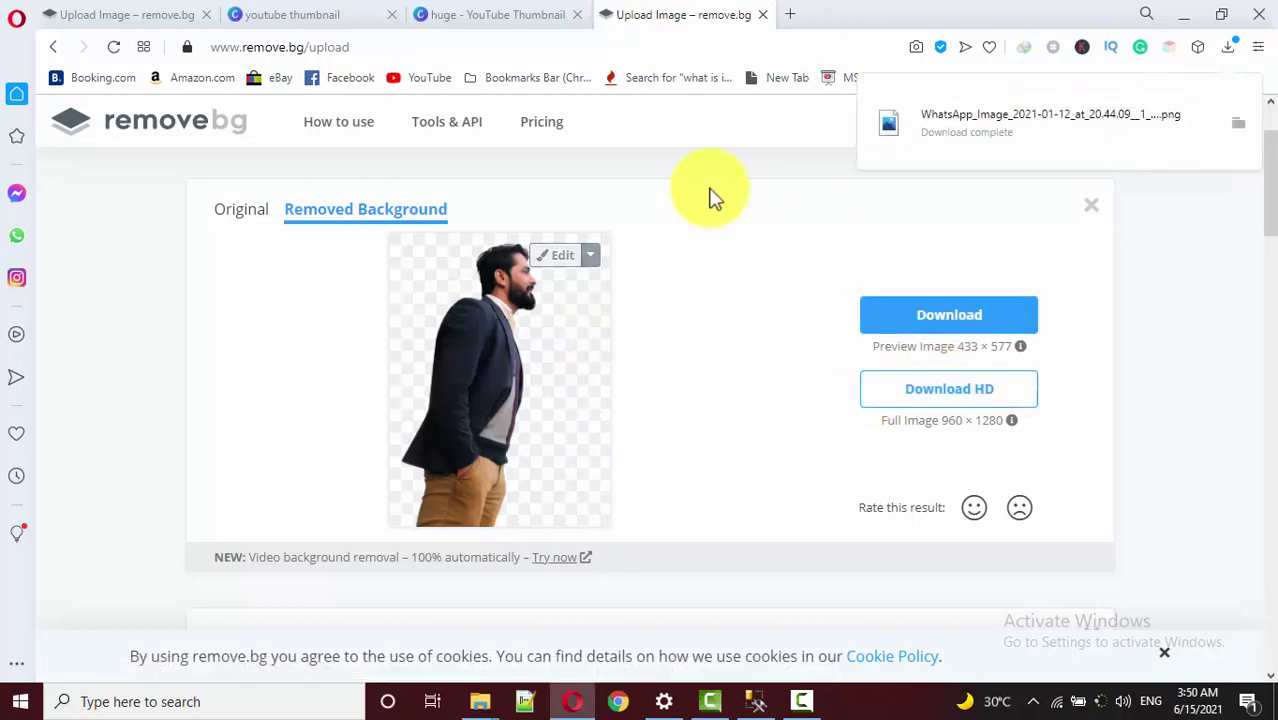
{"action": "left_click", "coordinate": [562, 255]}
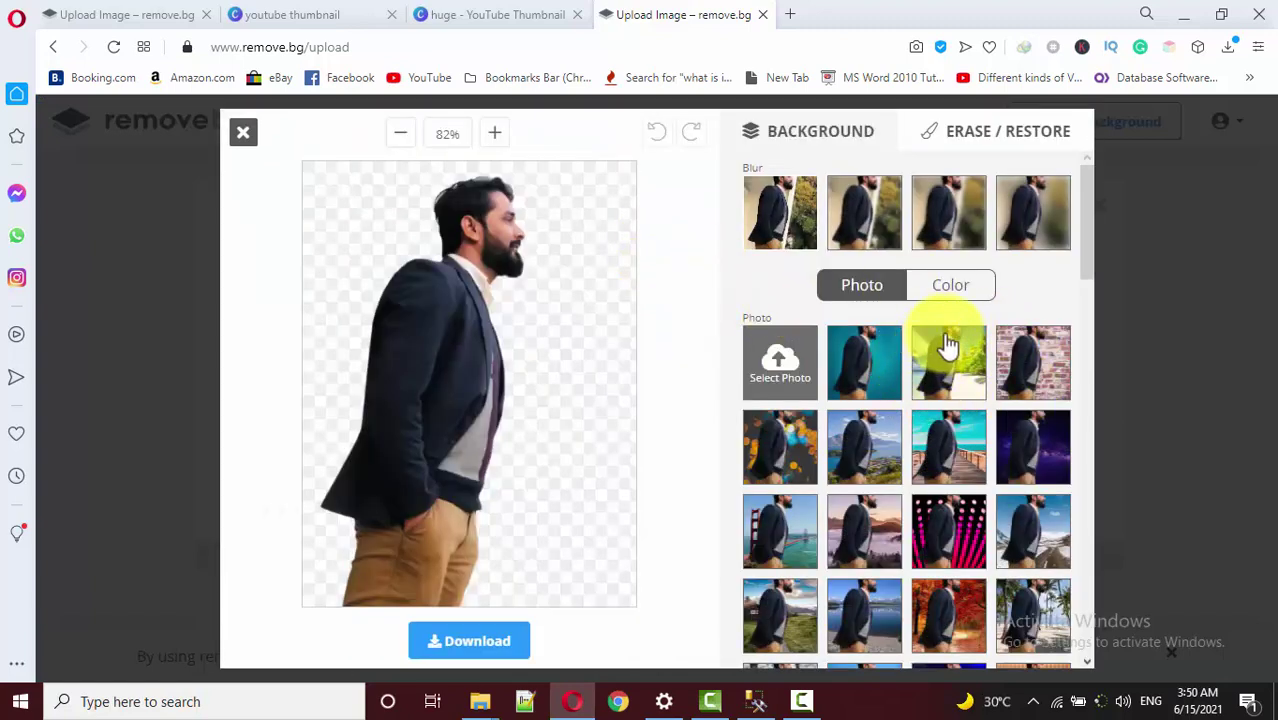
{"action": "left_click_drag", "start_coordinate": [1082, 258], "coordinate": [1080, 422]}
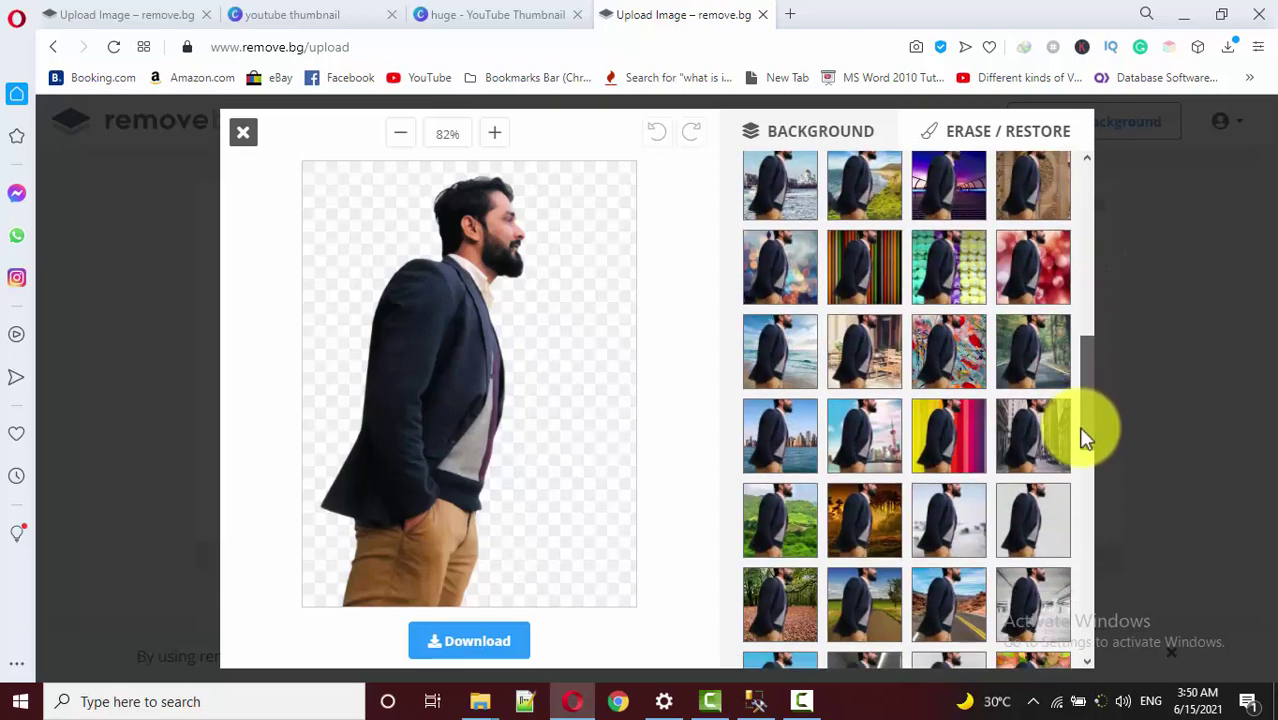
{"action": "left_click_drag", "start_coordinate": [1082, 421], "coordinate": [1078, 510]}
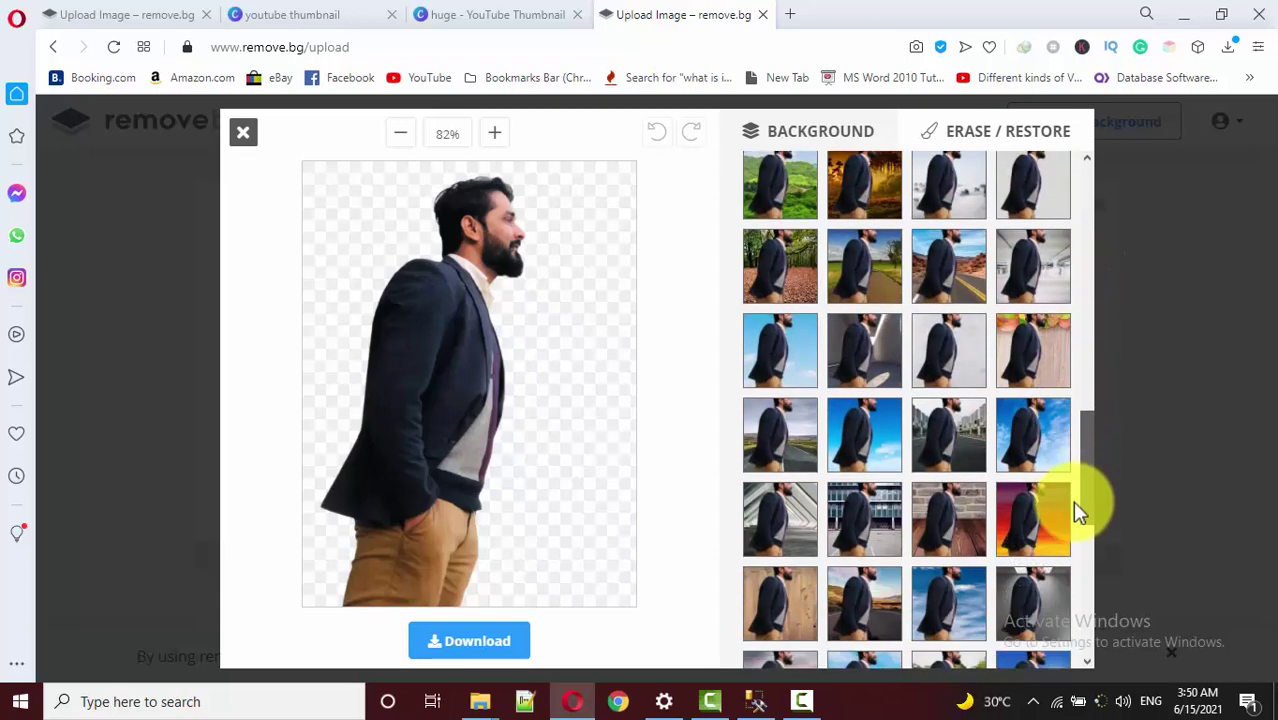
Step: Preview road, blue-sky and other background photos, then close without keeping one
{"action": "left_click", "coordinate": [948, 268]}
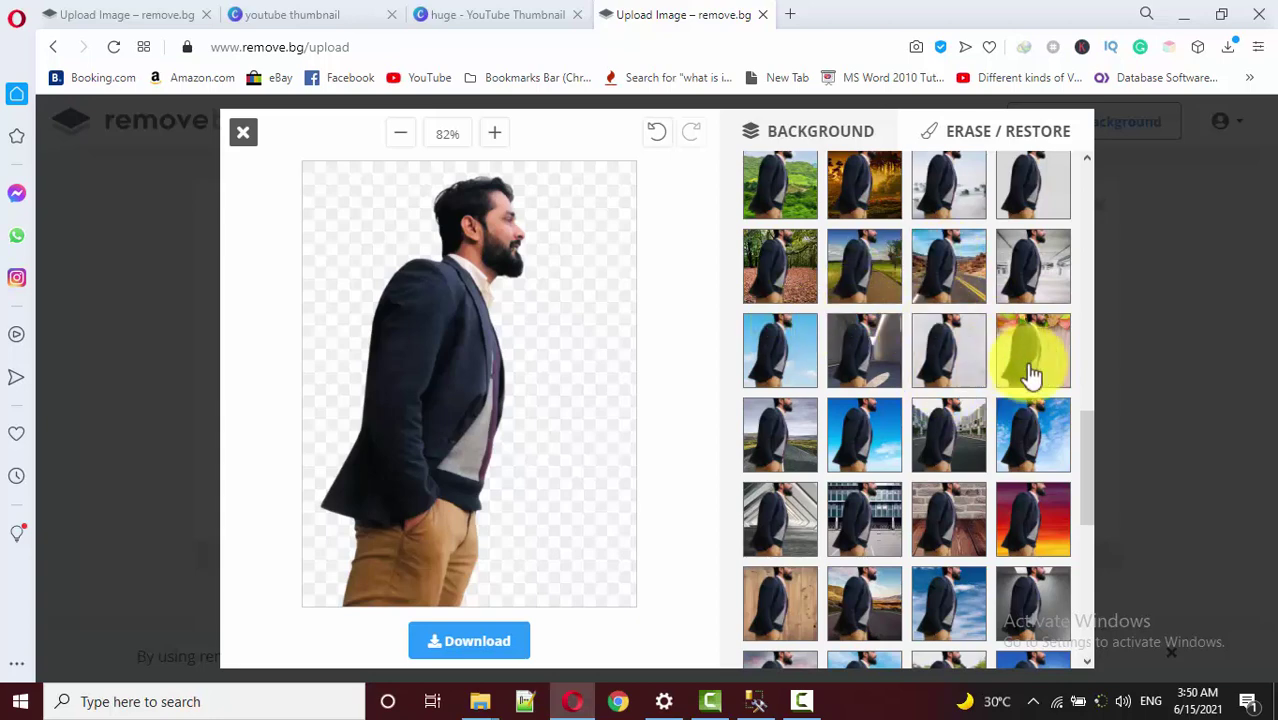
{"action": "left_click", "coordinate": [883, 437]}
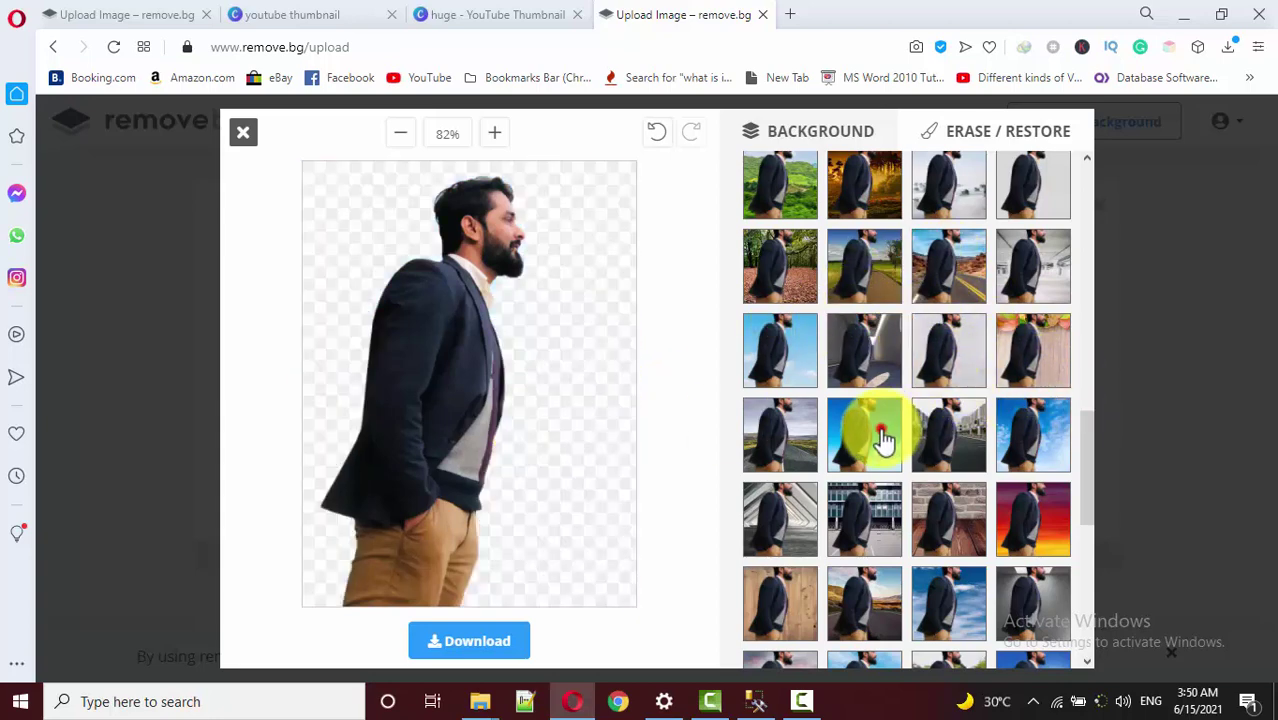
{"action": "left_click", "coordinate": [1030, 437]}
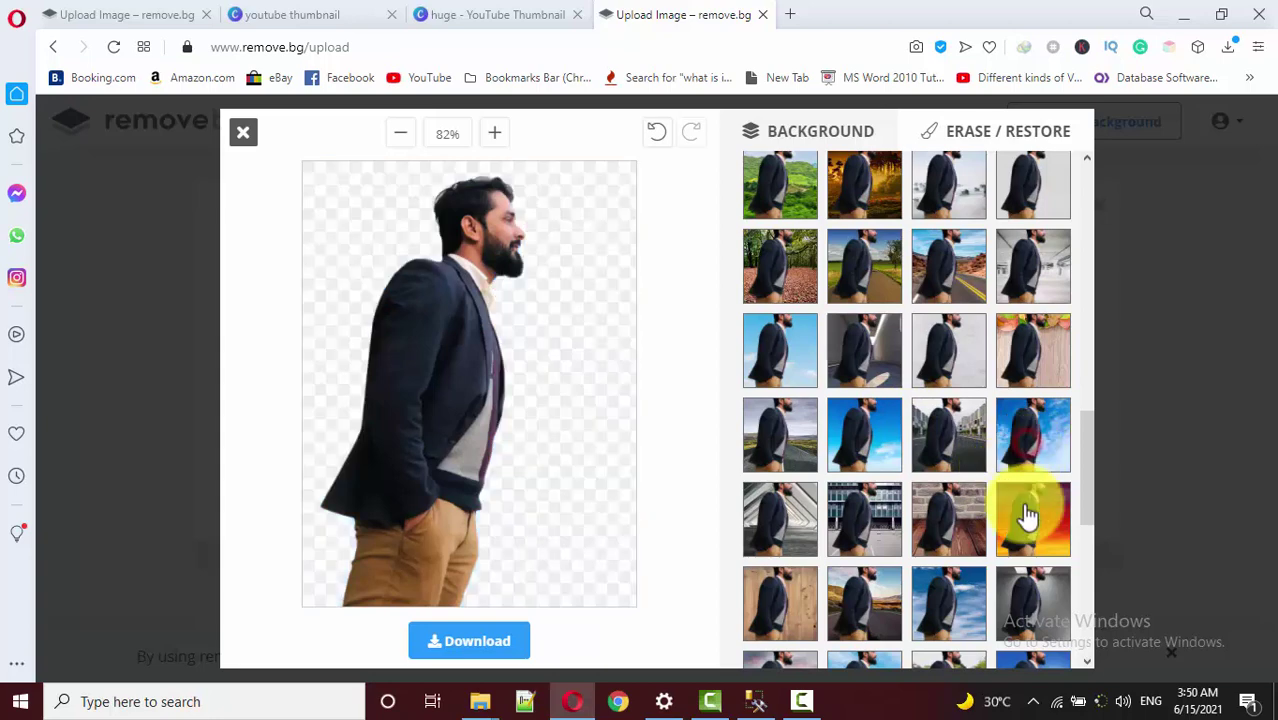
{"action": "left_click", "coordinate": [787, 508]}
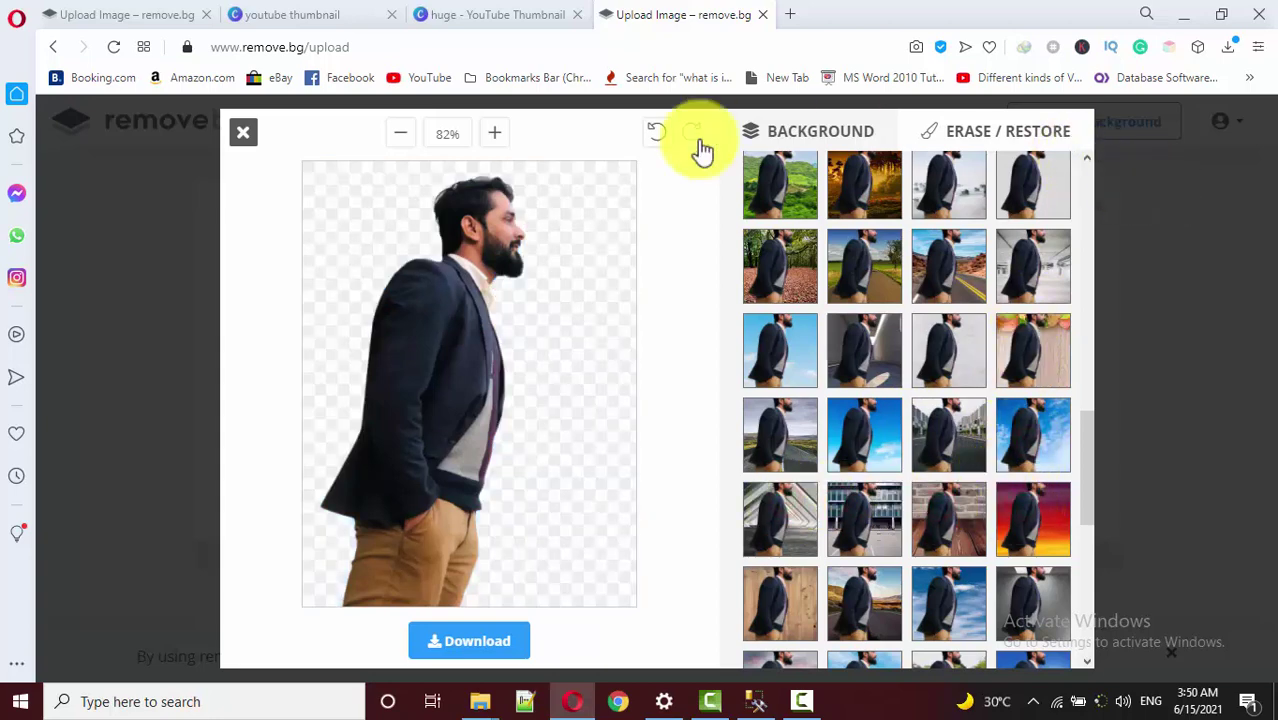
{"action": "left_click", "coordinate": [248, 132]}
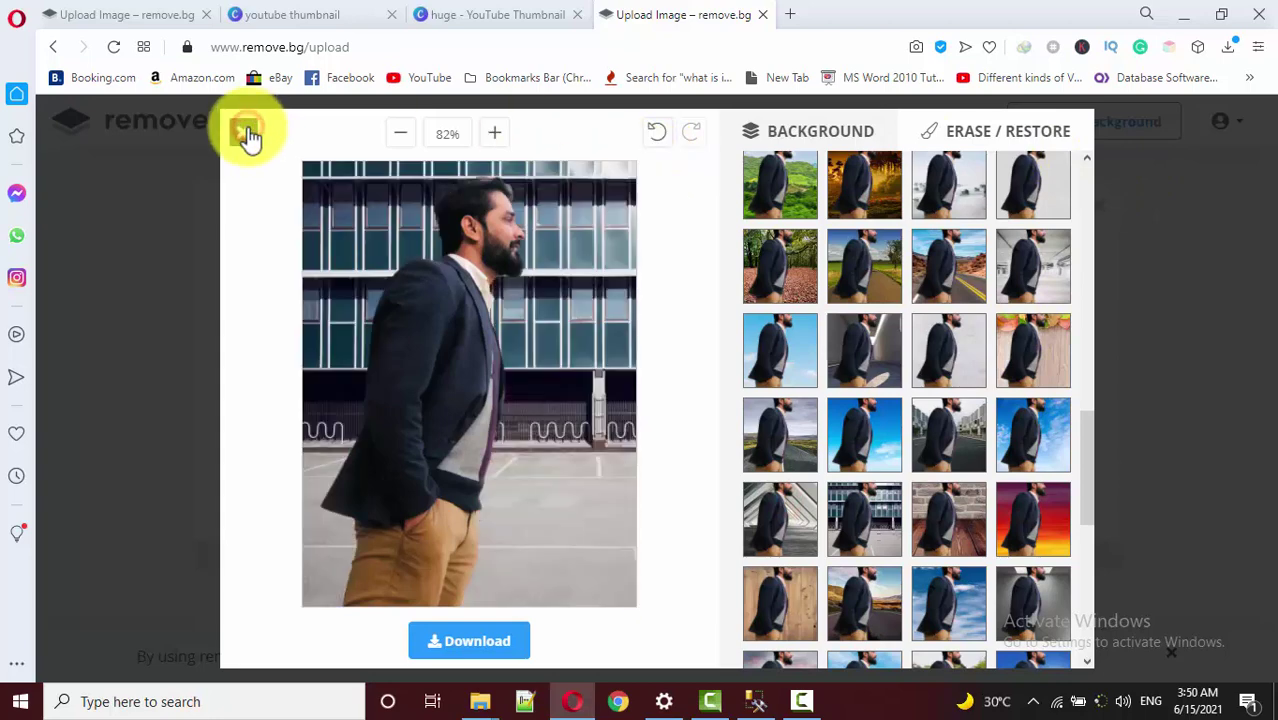
{"action": "left_click", "coordinate": [248, 133]}
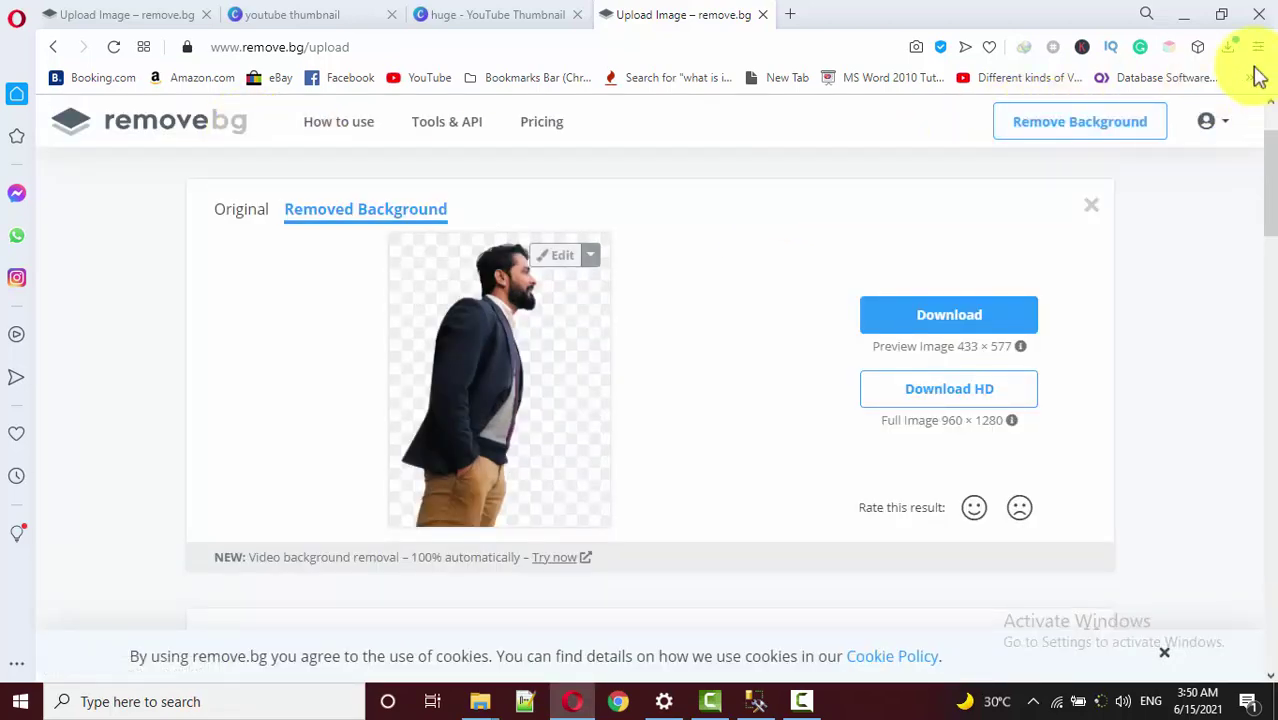
{"action": "left_click", "coordinate": [1228, 46]}
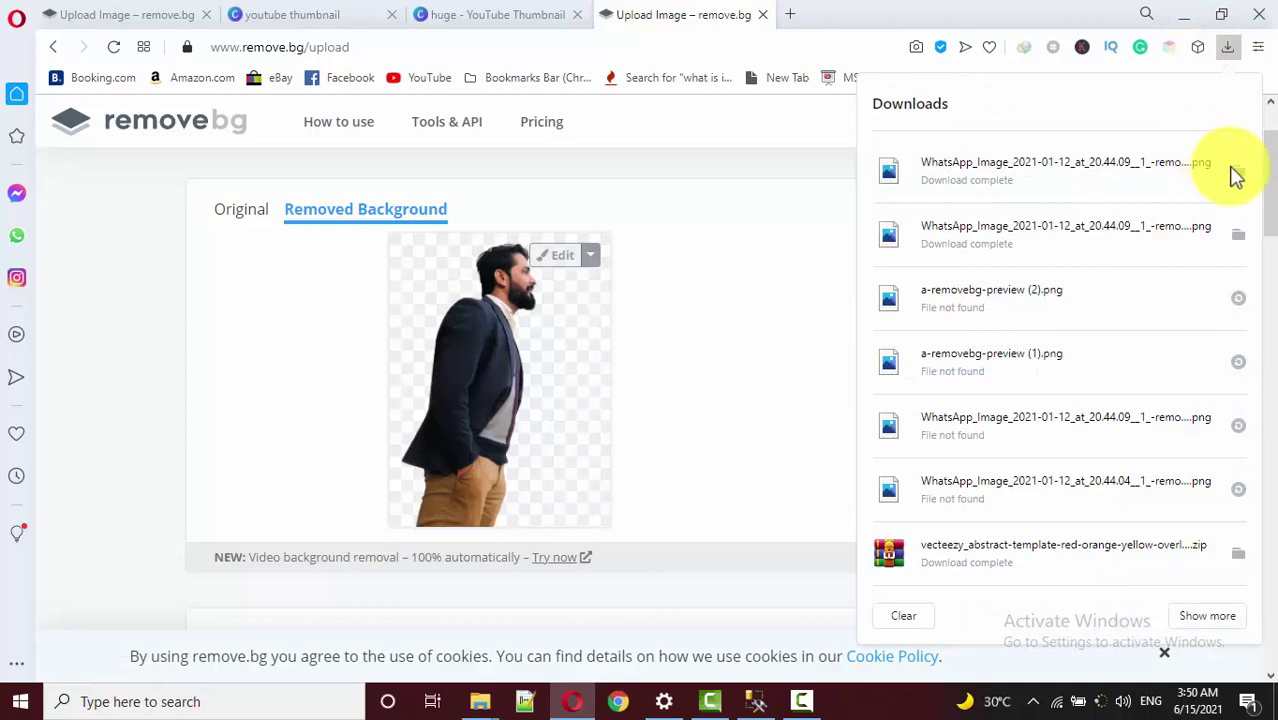
{"action": "left_click", "coordinate": [1230, 180]}
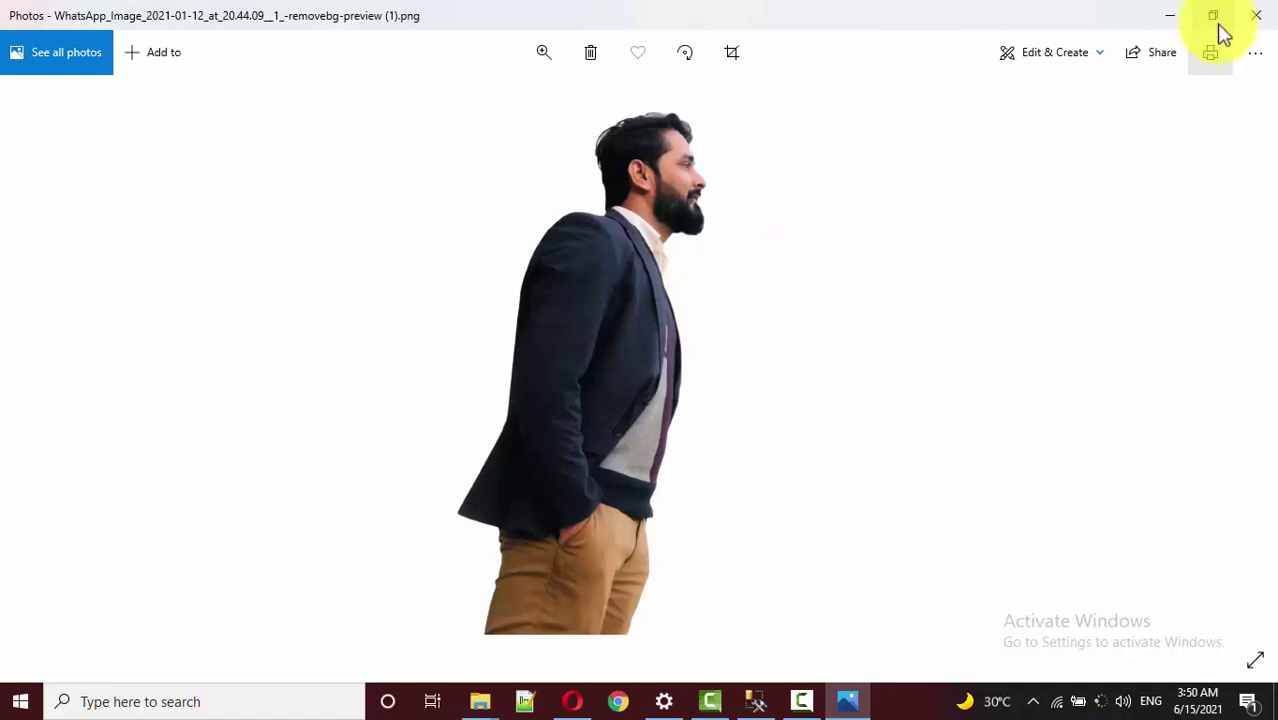
{"action": "left_click", "coordinate": [1258, 18]}
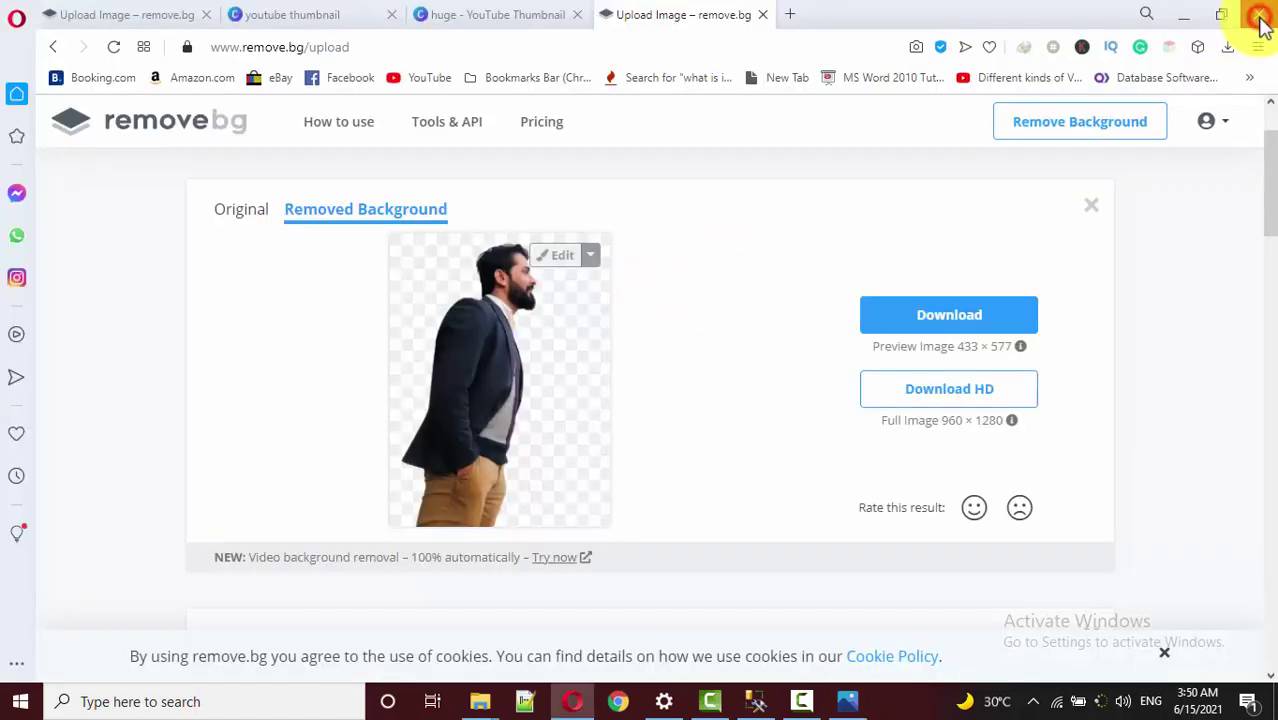
{"action": "left_click", "coordinate": [512, 14]}
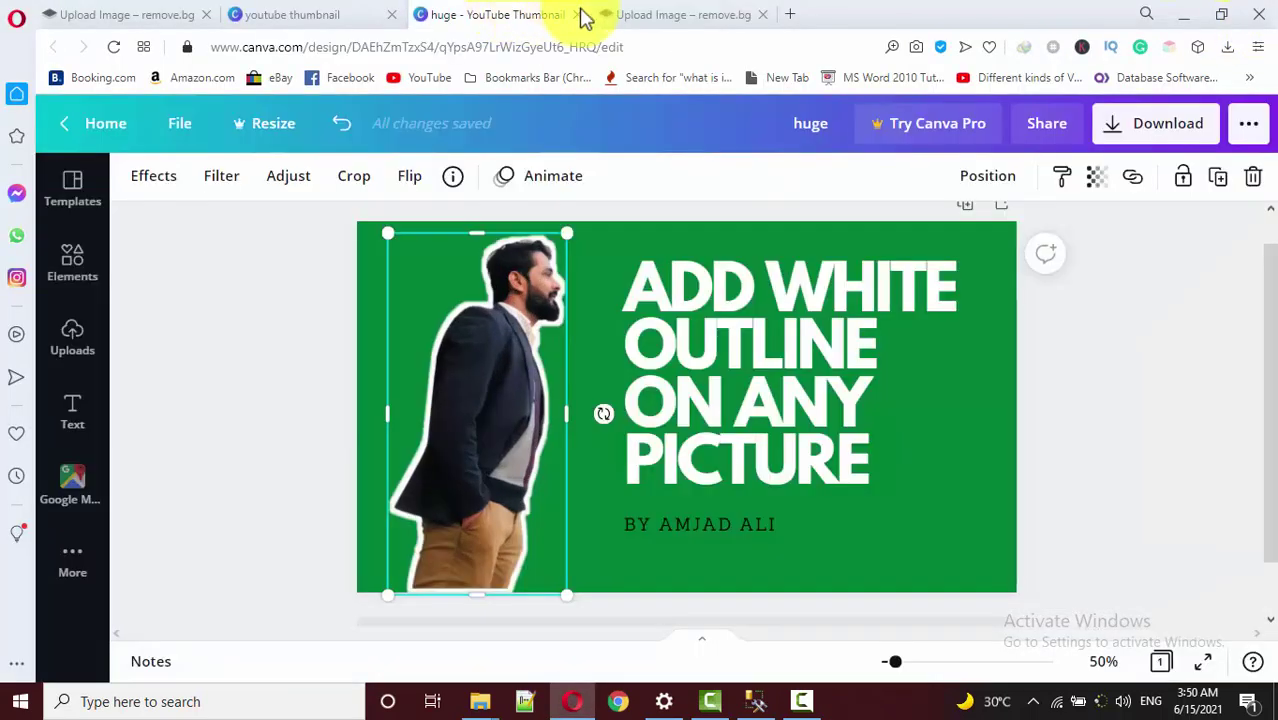
Step: Create a blank Canva YouTube Thumbnail from the 'youtube thumbnail' search
{"action": "left_click", "coordinate": [295, 14]}
{"action": "mouse_move", "coordinate": [264, 132]}
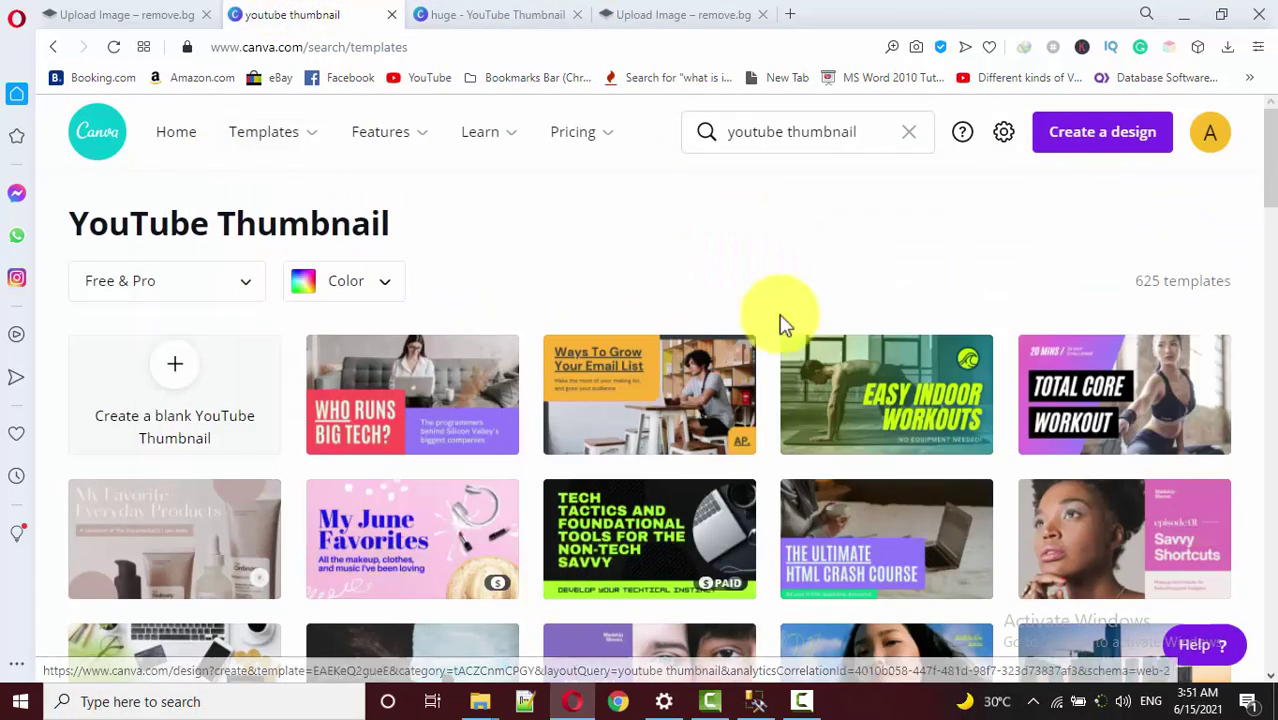
{"action": "left_click", "coordinate": [867, 137]}
{"action": "left_click_drag", "start_coordinate": [867, 137], "coordinate": [603, 135]}
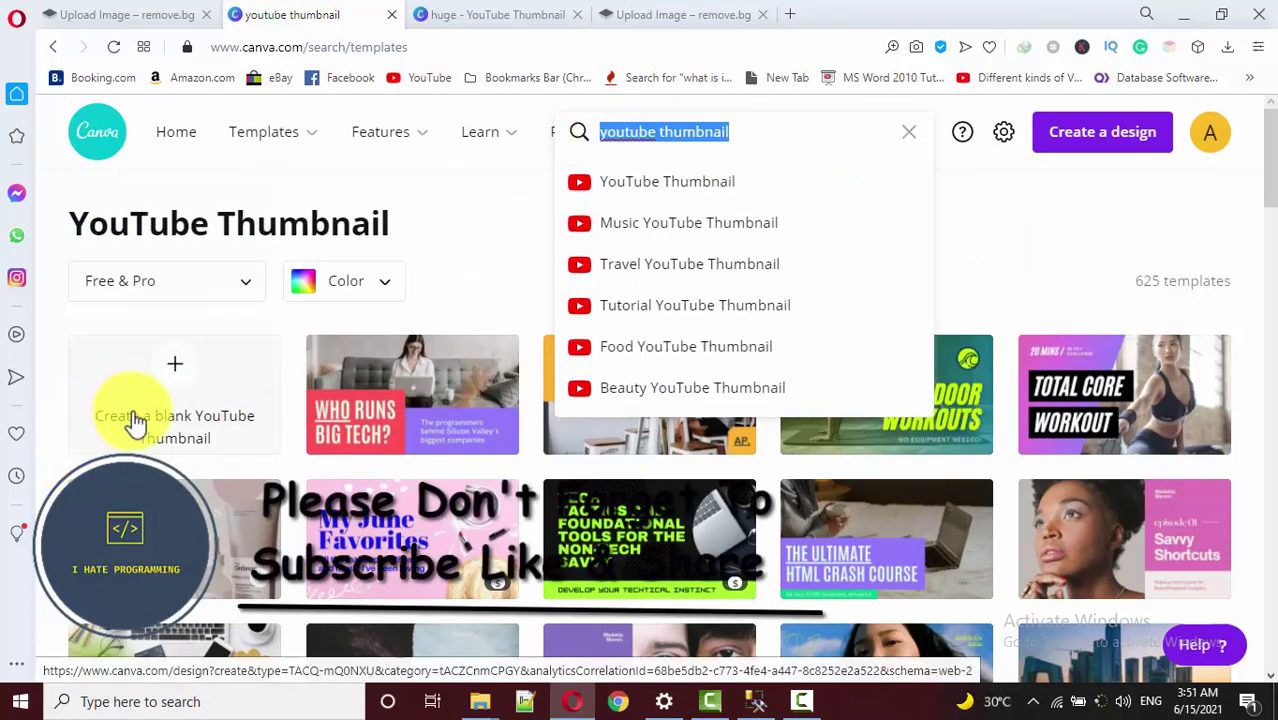
{"action": "left_click", "coordinate": [135, 420]}
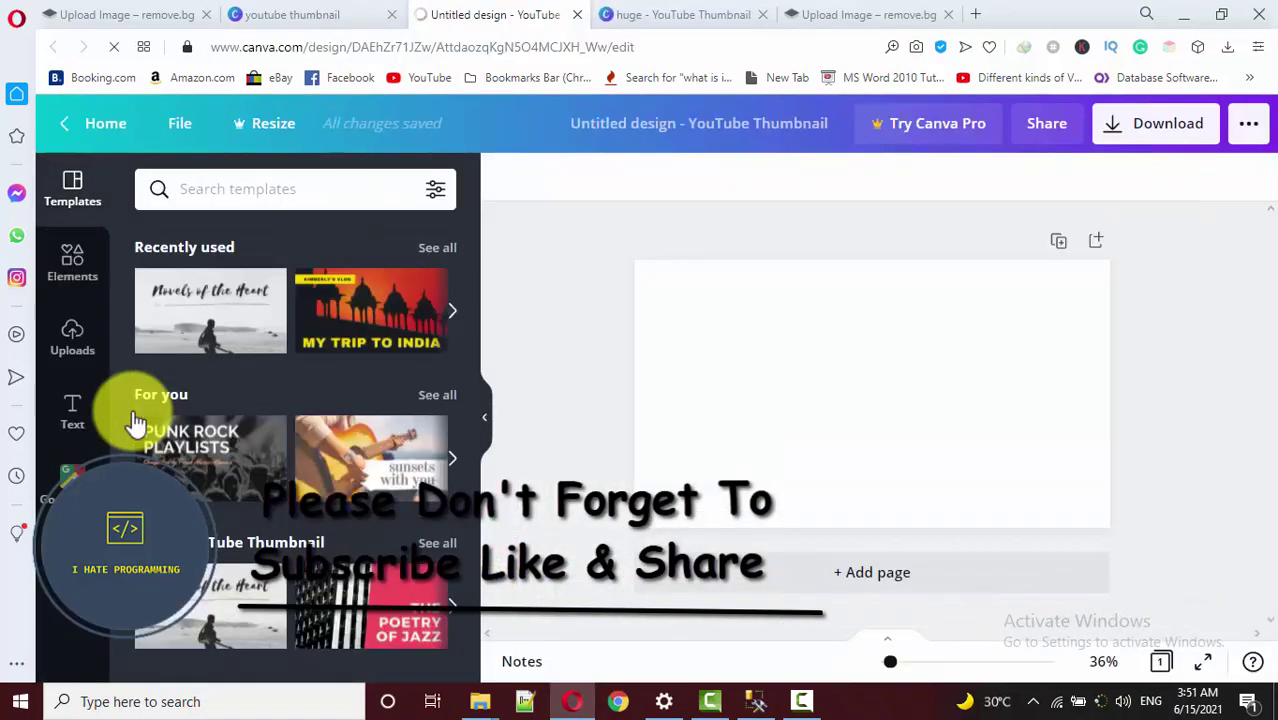
Step: Try orange, light orange and yellow swatches as the page background
{"action": "left_click", "coordinate": [733, 395]}
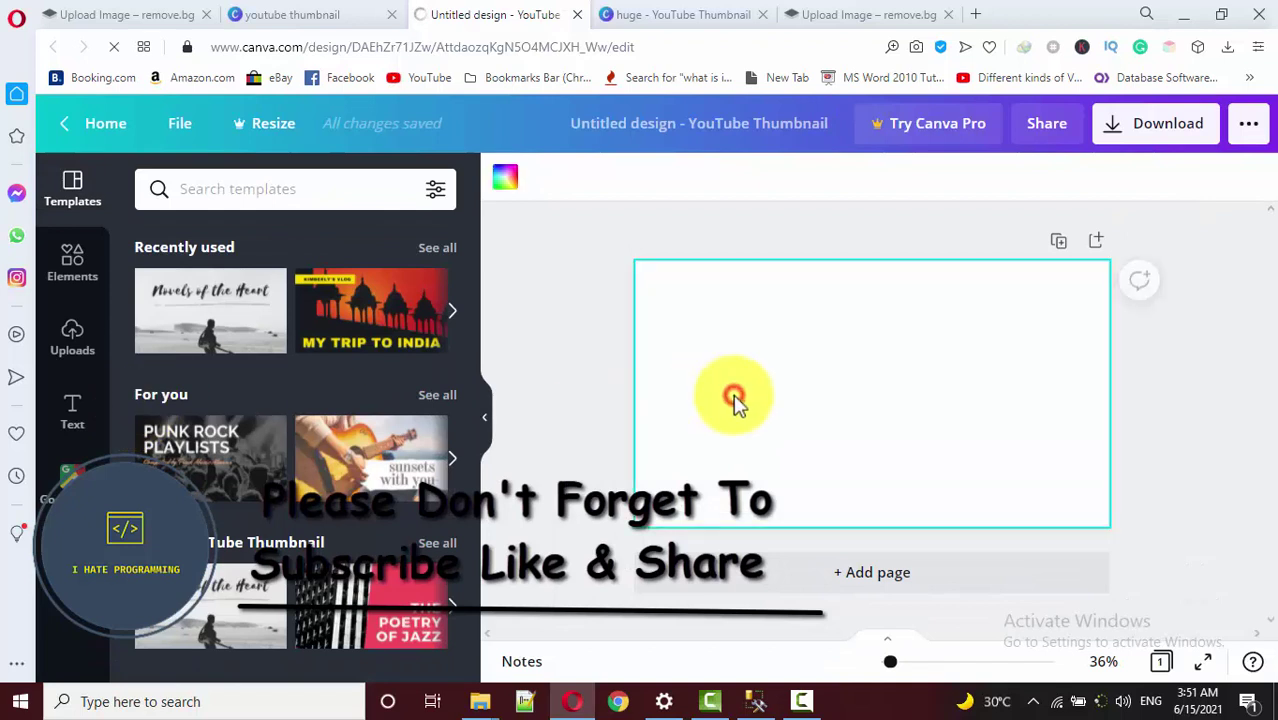
{"action": "left_click", "coordinate": [506, 186]}
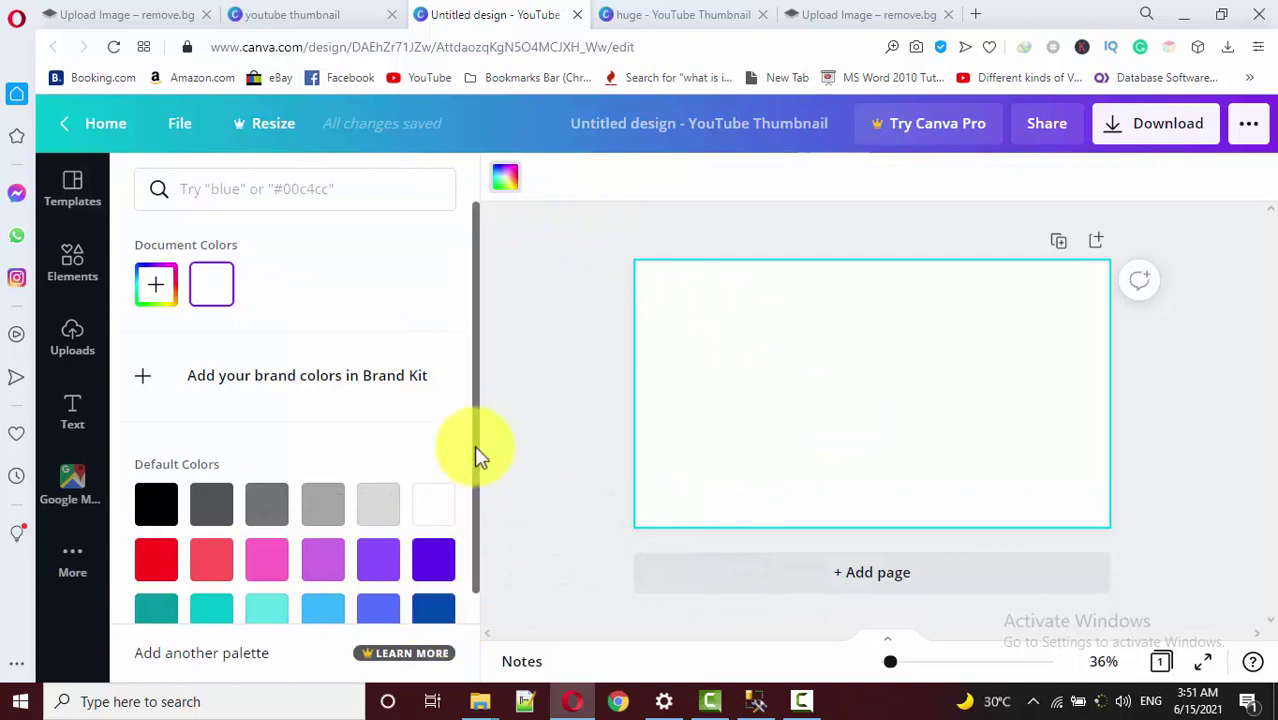
{"action": "left_click_drag", "start_coordinate": [476, 457], "coordinate": [465, 594]}
{"action": "left_click", "coordinate": [437, 566]}
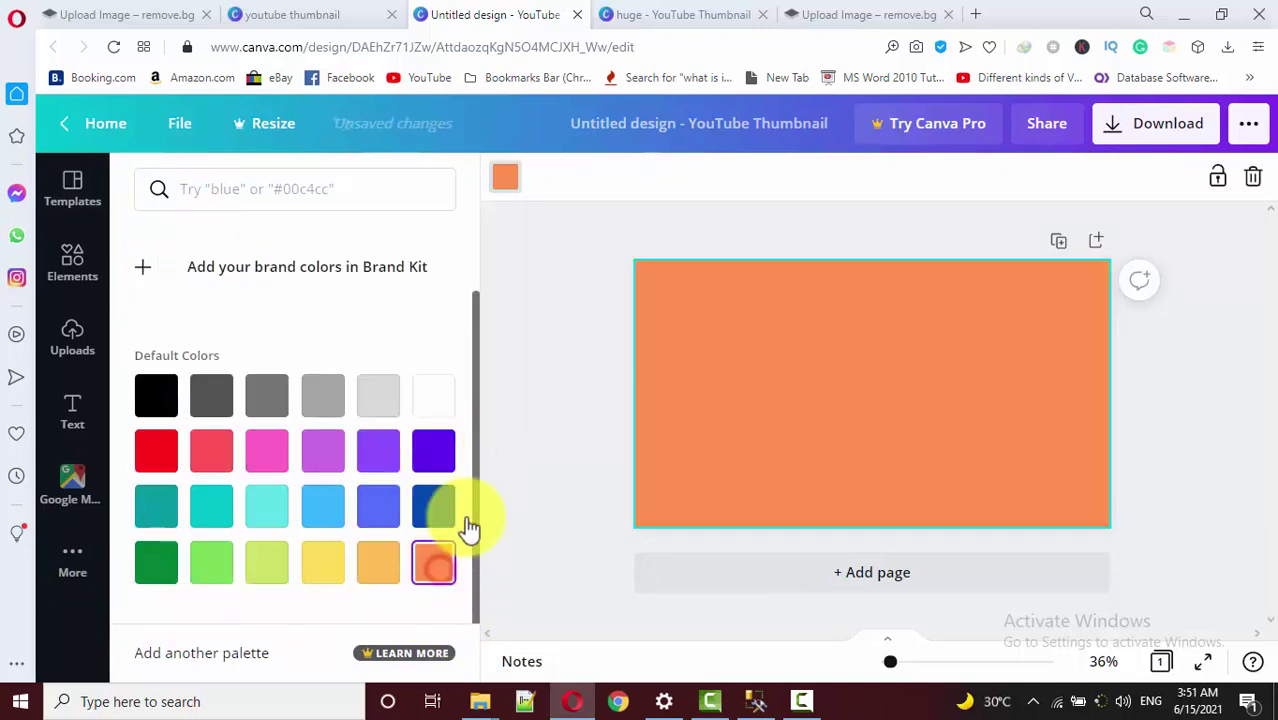
{"action": "left_click", "coordinate": [325, 561]}
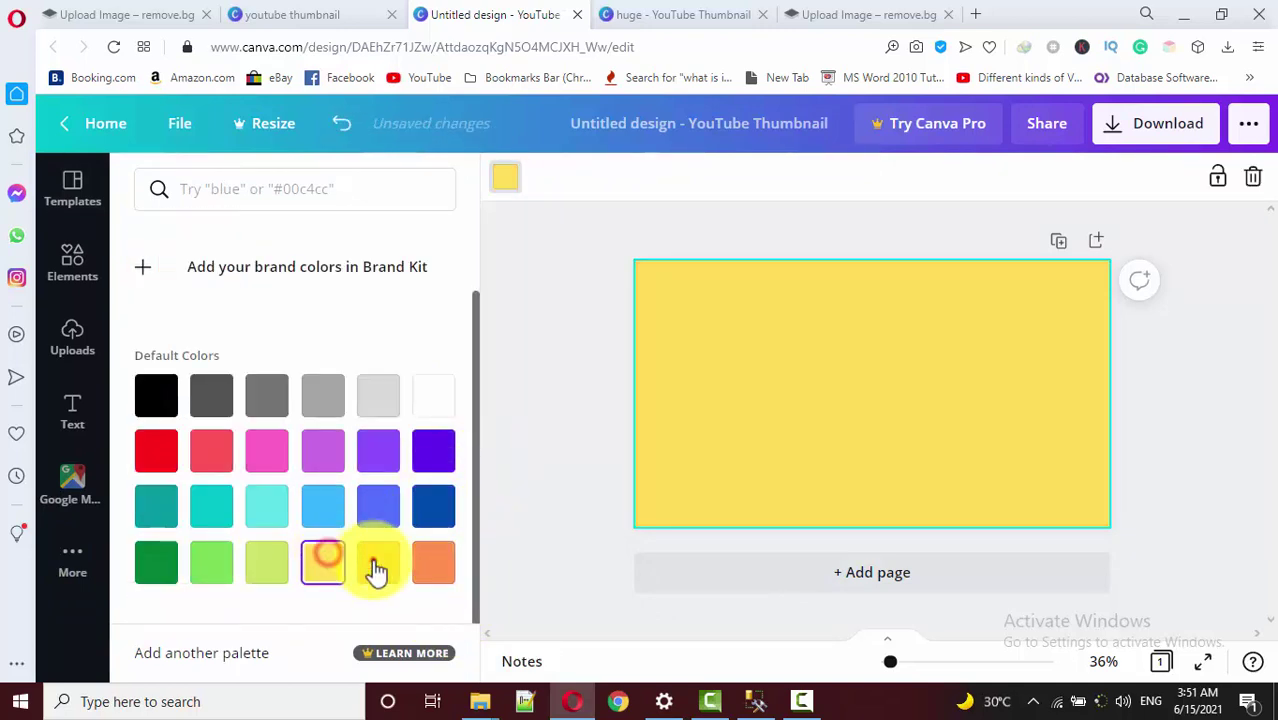
{"action": "left_click", "coordinate": [377, 566]}
{"action": "left_click", "coordinate": [336, 556]}
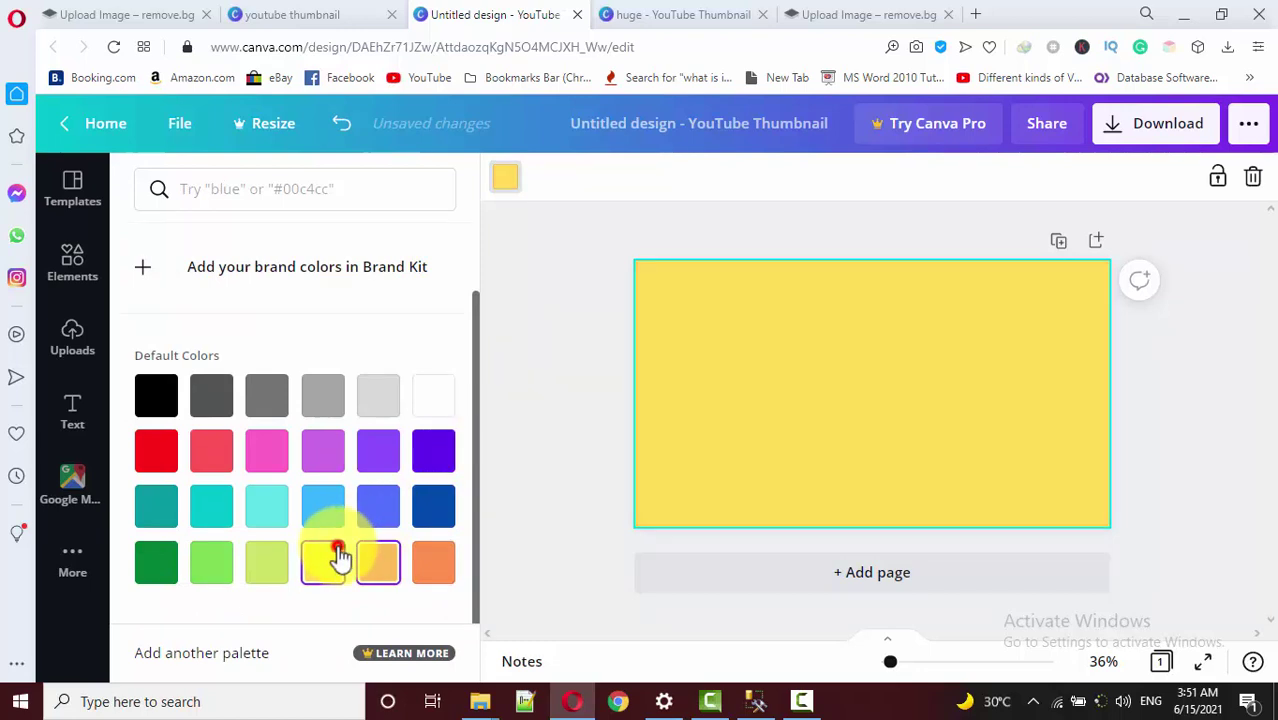
{"action": "left_click_drag", "start_coordinate": [476, 417], "coordinate": [474, 320]}
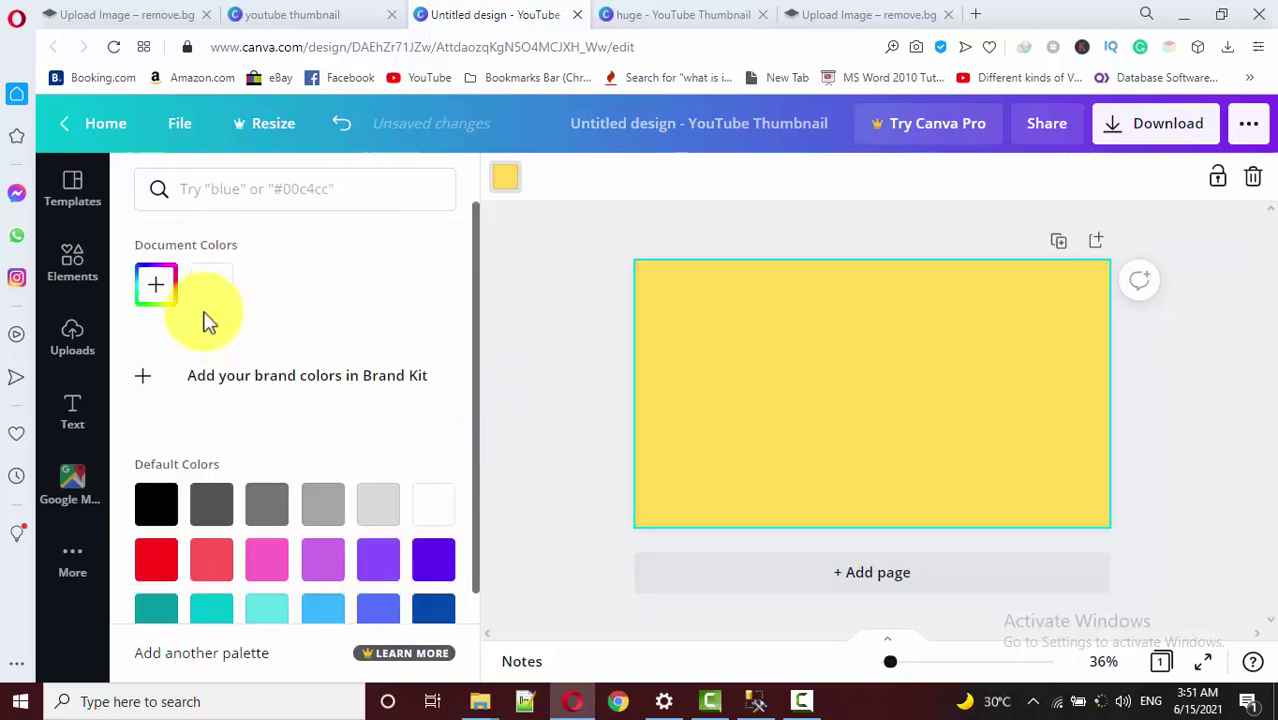
Step: Set a custom bright cyan page background colour, #00CFF4
{"action": "left_click", "coordinate": [158, 285]}
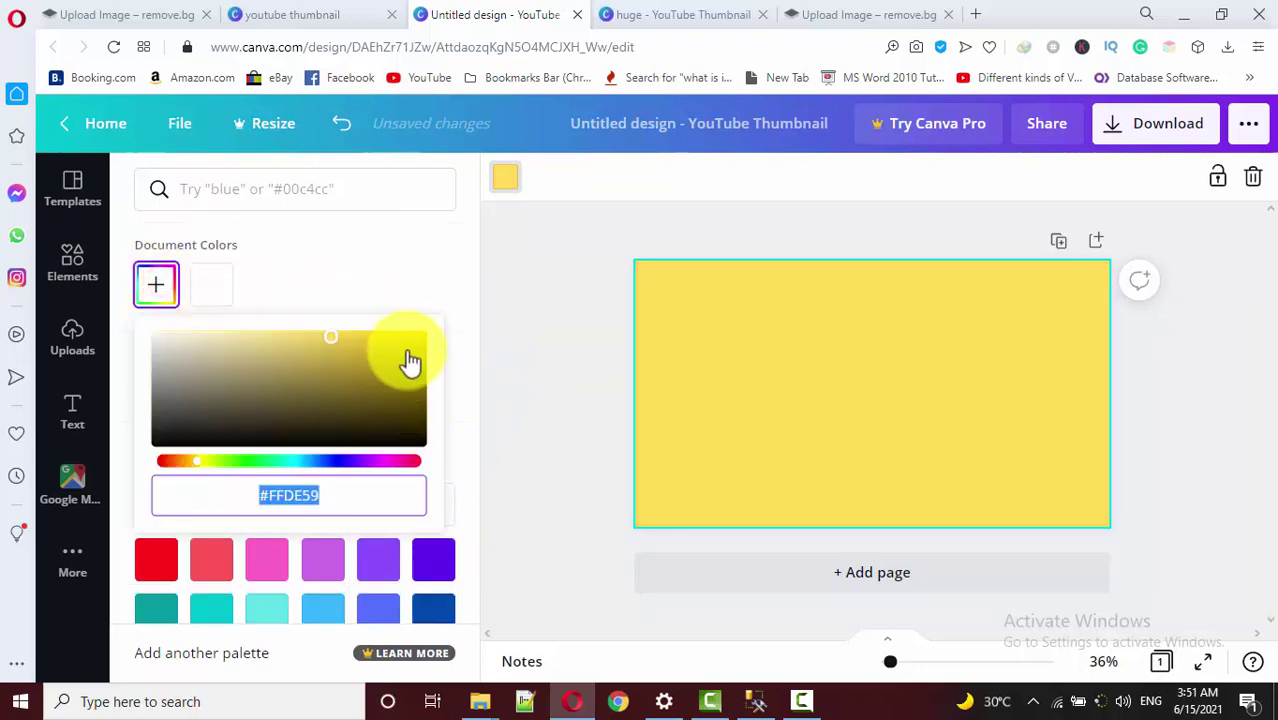
{"action": "left_click_drag", "start_coordinate": [405, 345], "coordinate": [424, 338]}
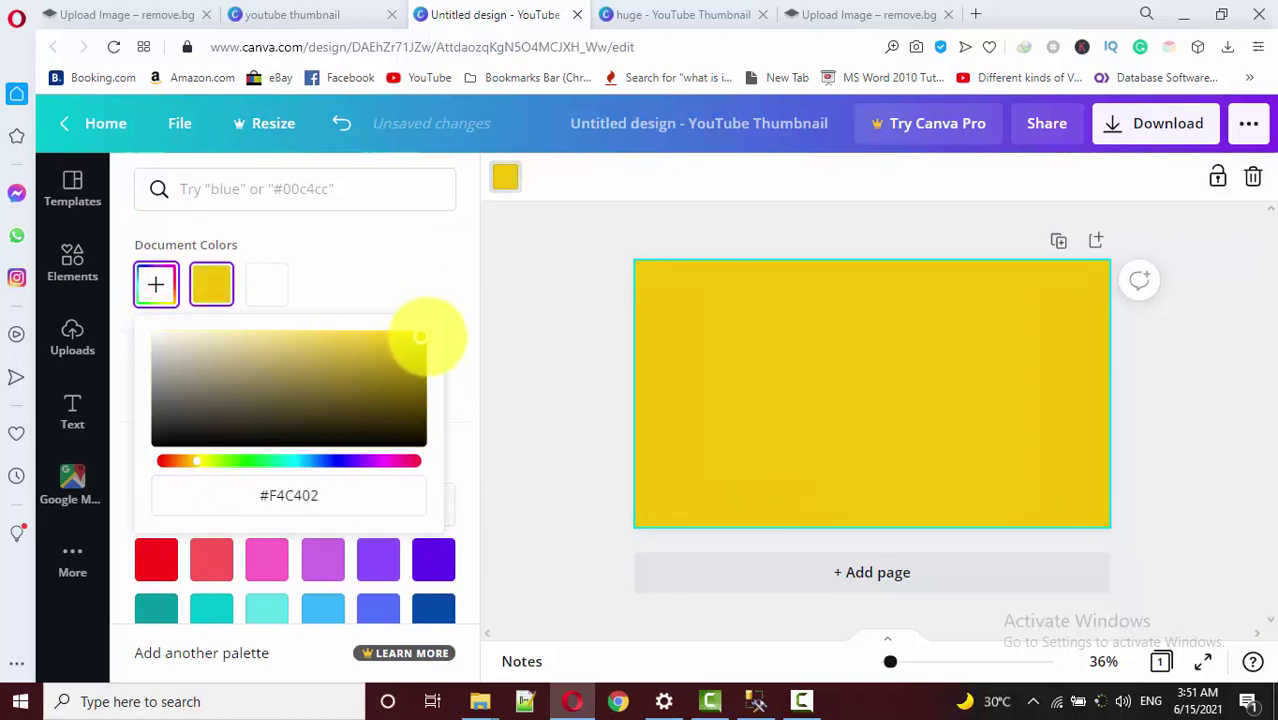
{"action": "mouse_move", "coordinate": [297, 464]}
{"action": "left_mouse_down"}
{"action": "mouse_move", "coordinate": [280, 464]}
{"action": "mouse_move", "coordinate": [300, 470]}
{"action": "left_mouse_up"}
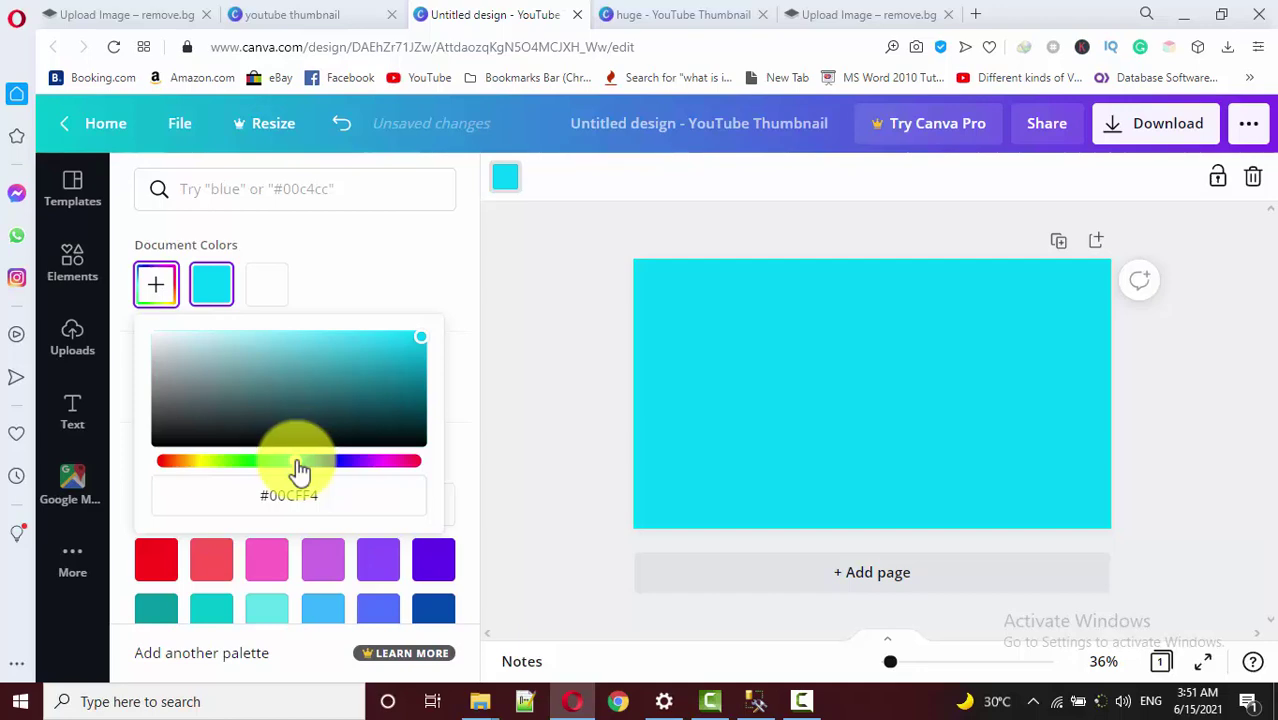
{"action": "left_click", "coordinate": [527, 323]}
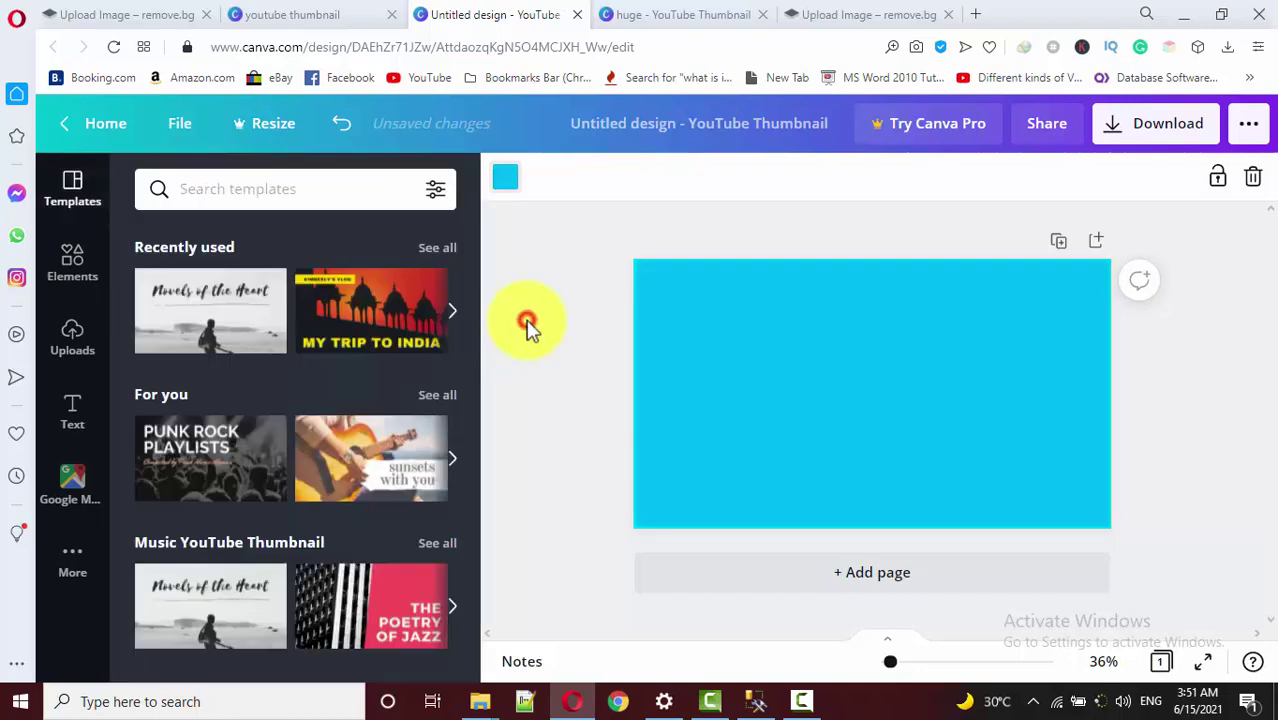
Step: Upload the man's cutout PNG from the computer and add it to the design
{"action": "left_click", "coordinate": [72, 360]}
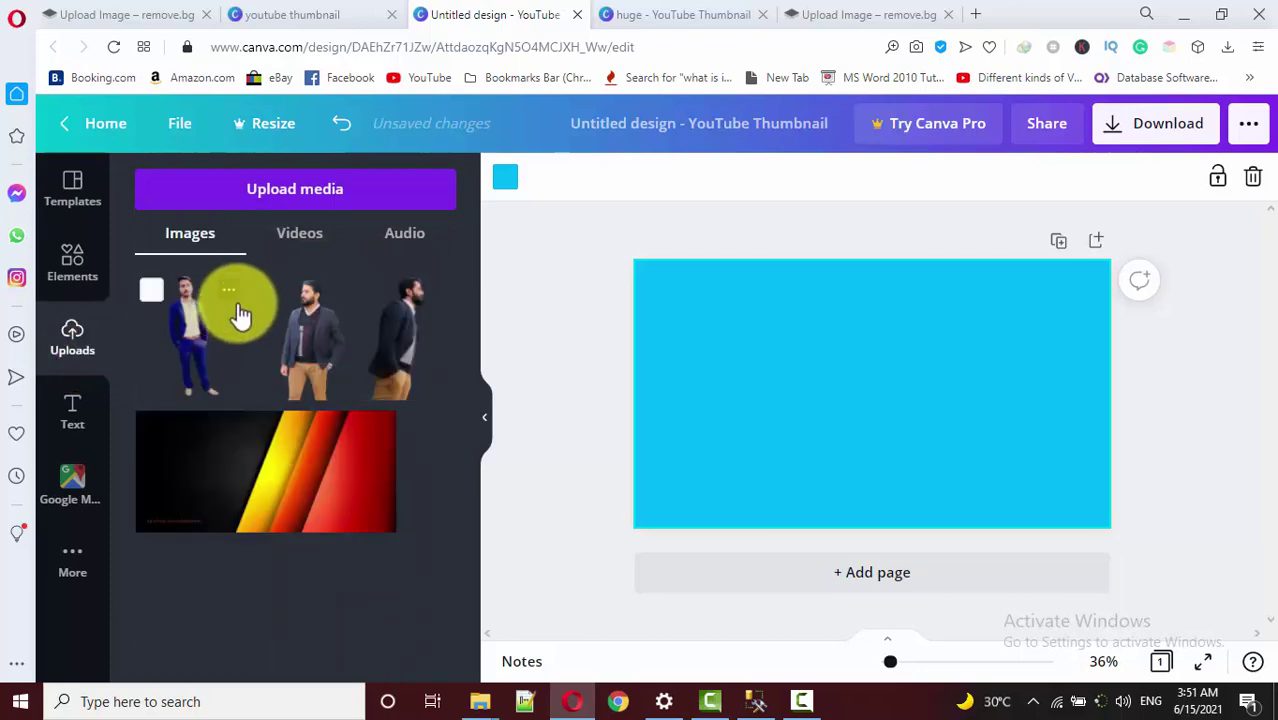
{"action": "left_click", "coordinate": [294, 196]}
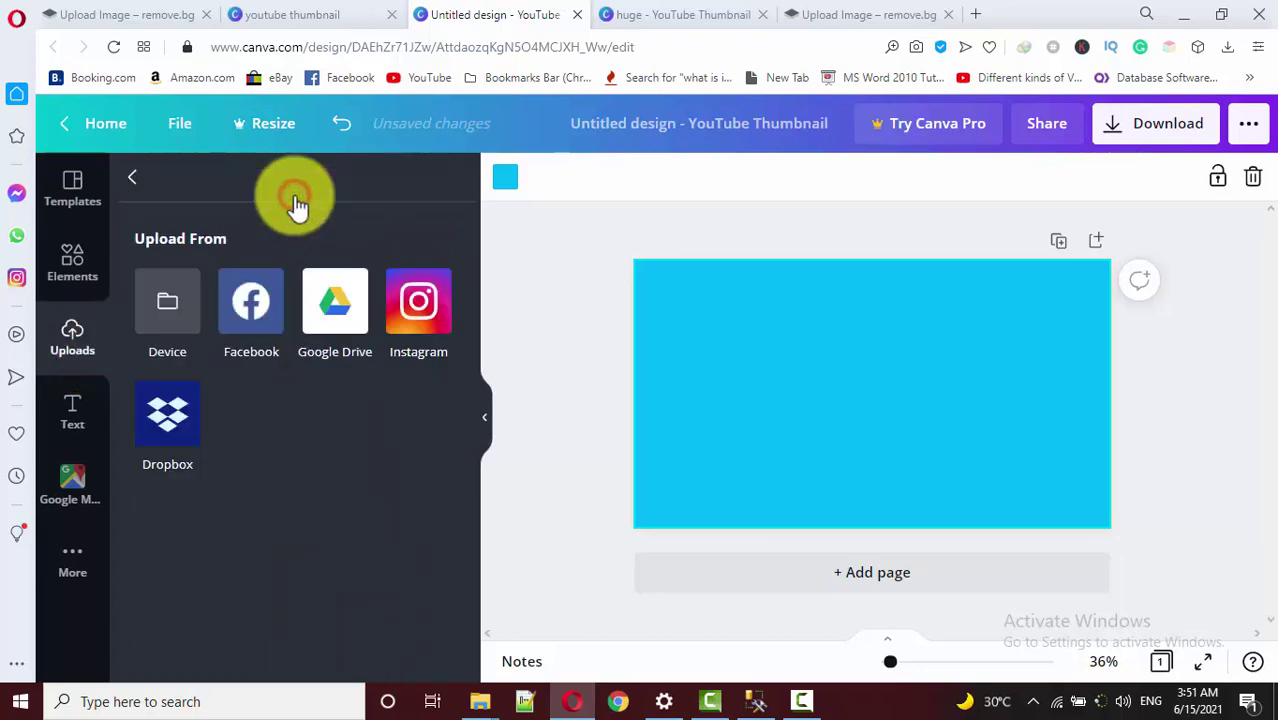
{"action": "left_click", "coordinate": [175, 303]}
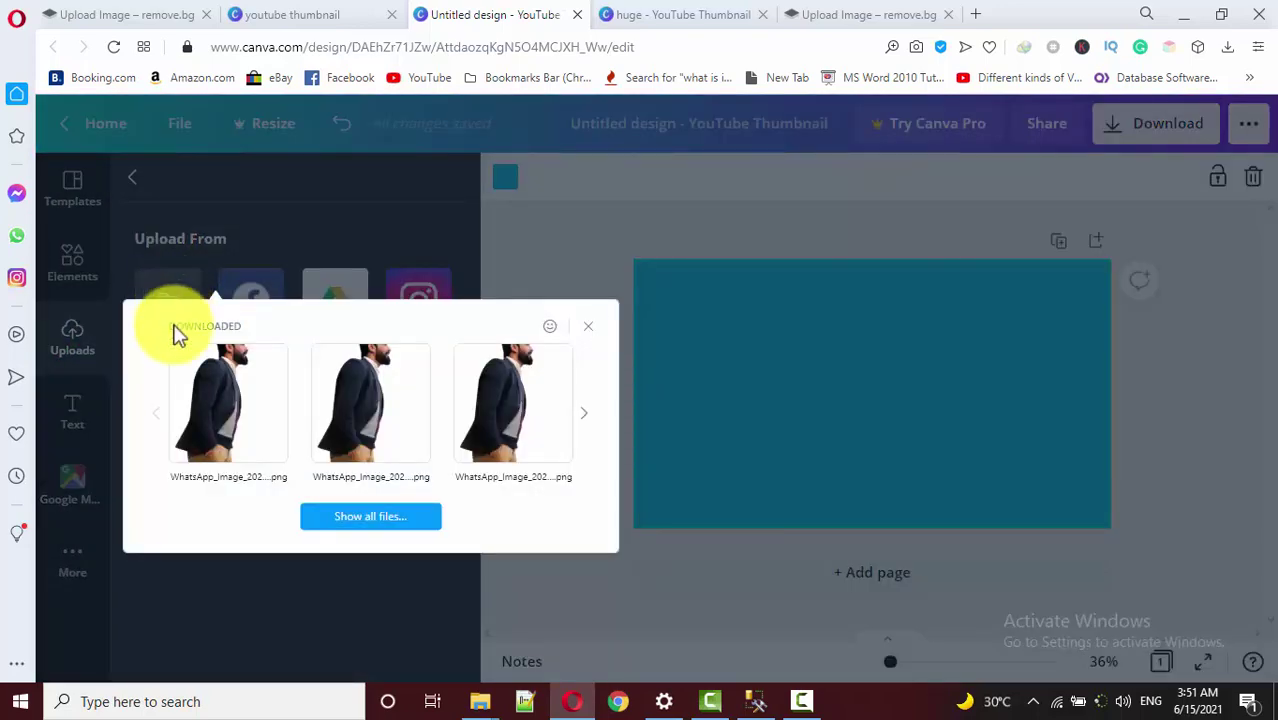
{"action": "left_click", "coordinate": [204, 405]}
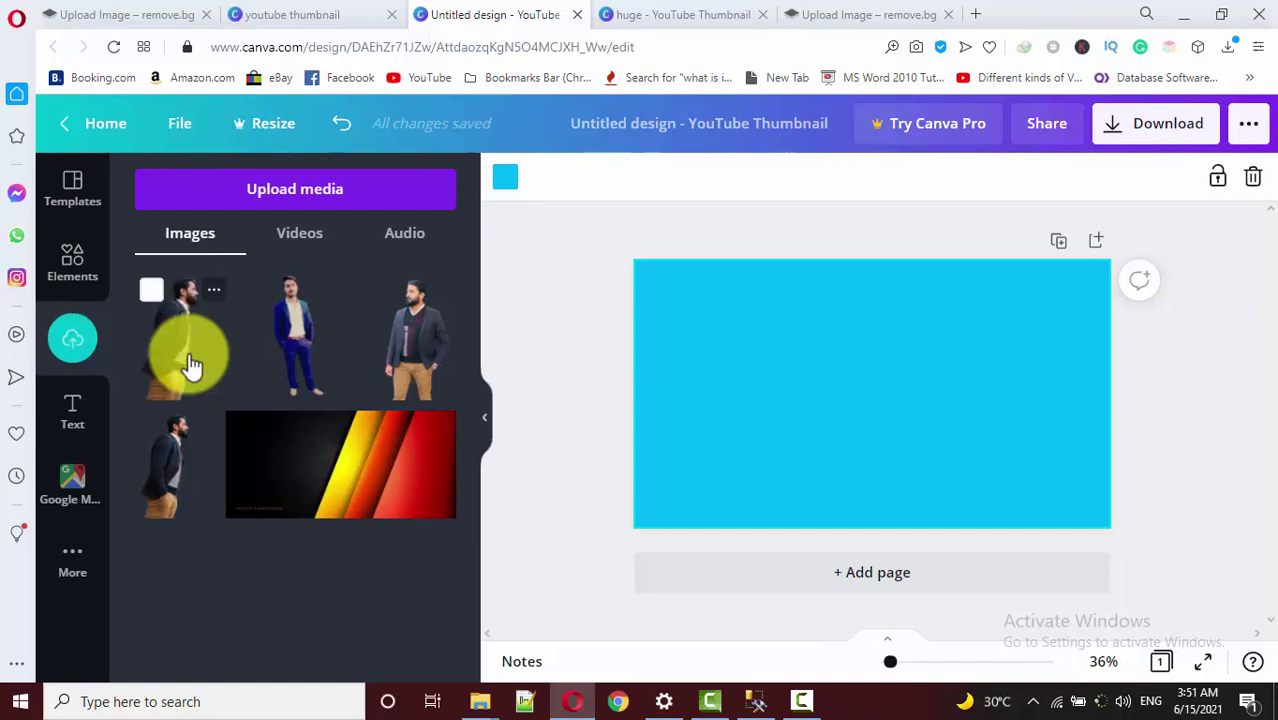
{"action": "left_click", "coordinate": [190, 365]}
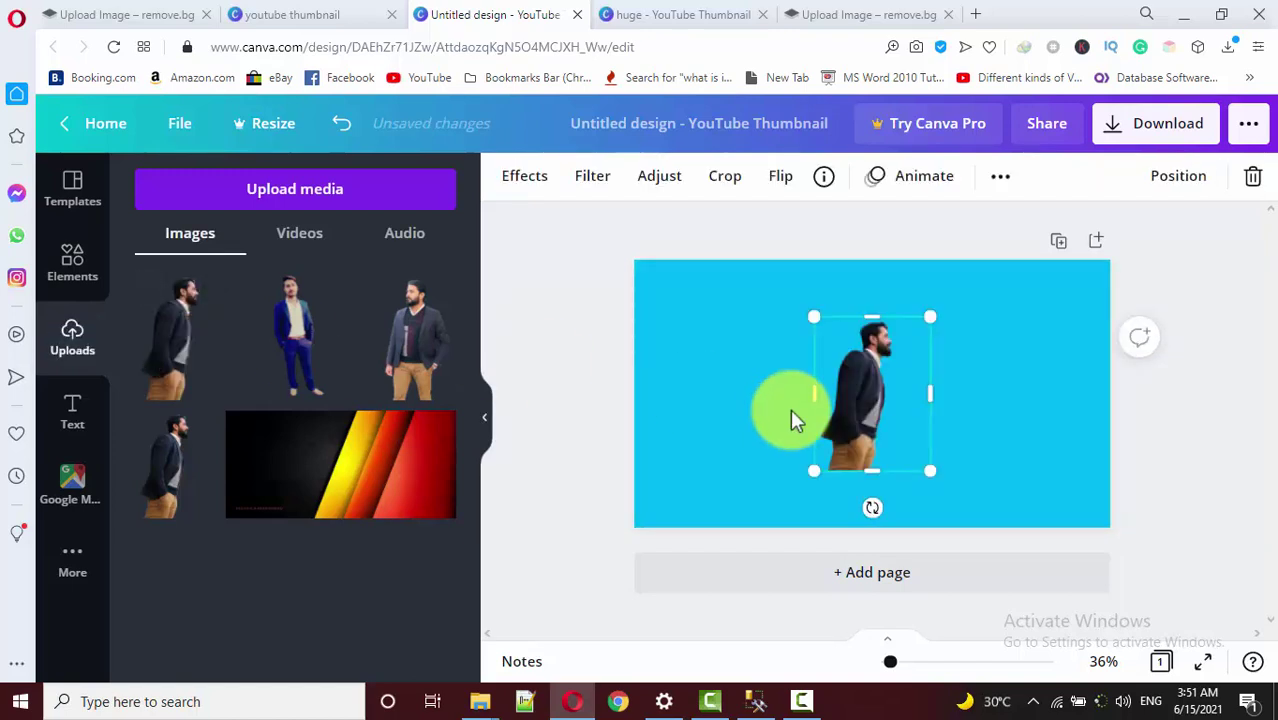
Step: Enlarge the man and place him left of centre on the canvas
{"action": "left_click", "coordinate": [884, 379]}
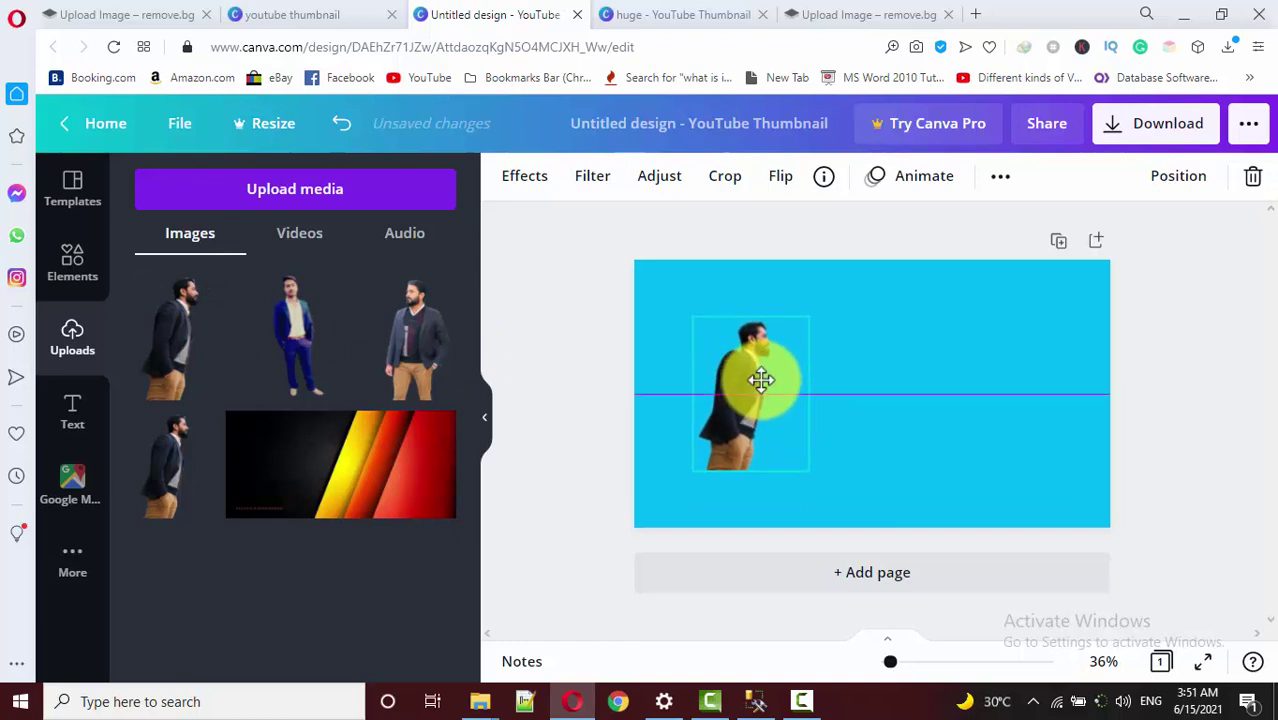
{"action": "left_click_drag", "start_coordinate": [764, 353], "coordinate": [762, 377]}
{"action": "left_click_drag", "start_coordinate": [806, 321], "coordinate": [910, 302]}
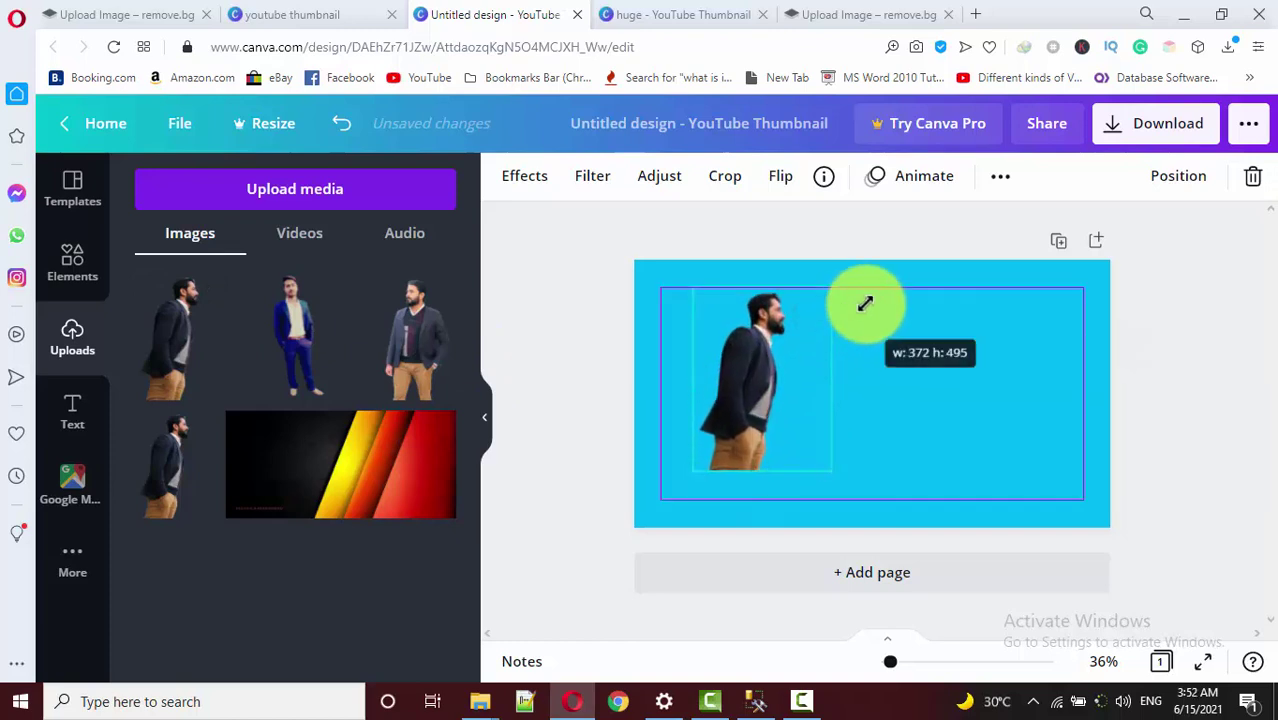
{"action": "left_click_drag", "start_coordinate": [742, 362], "coordinate": [741, 386]}
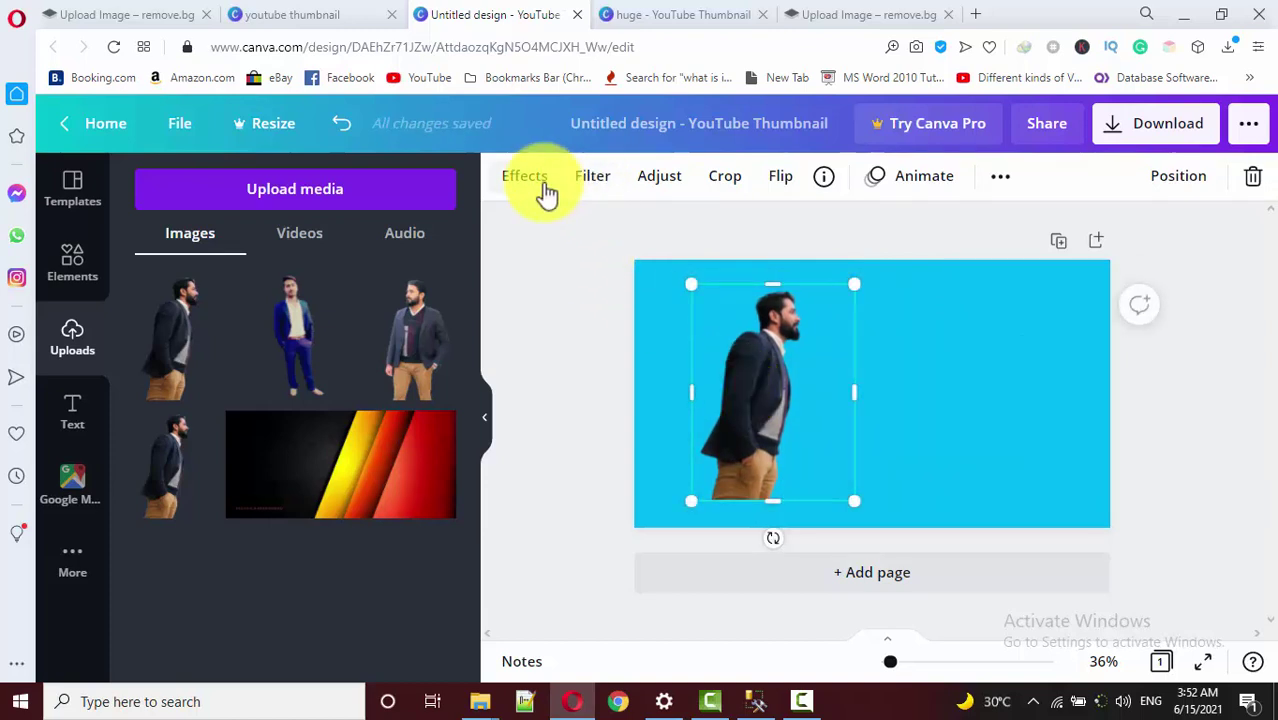
Step: Apply the Photogenic Capri effect to the man
{"action": "left_click", "coordinate": [545, 190]}
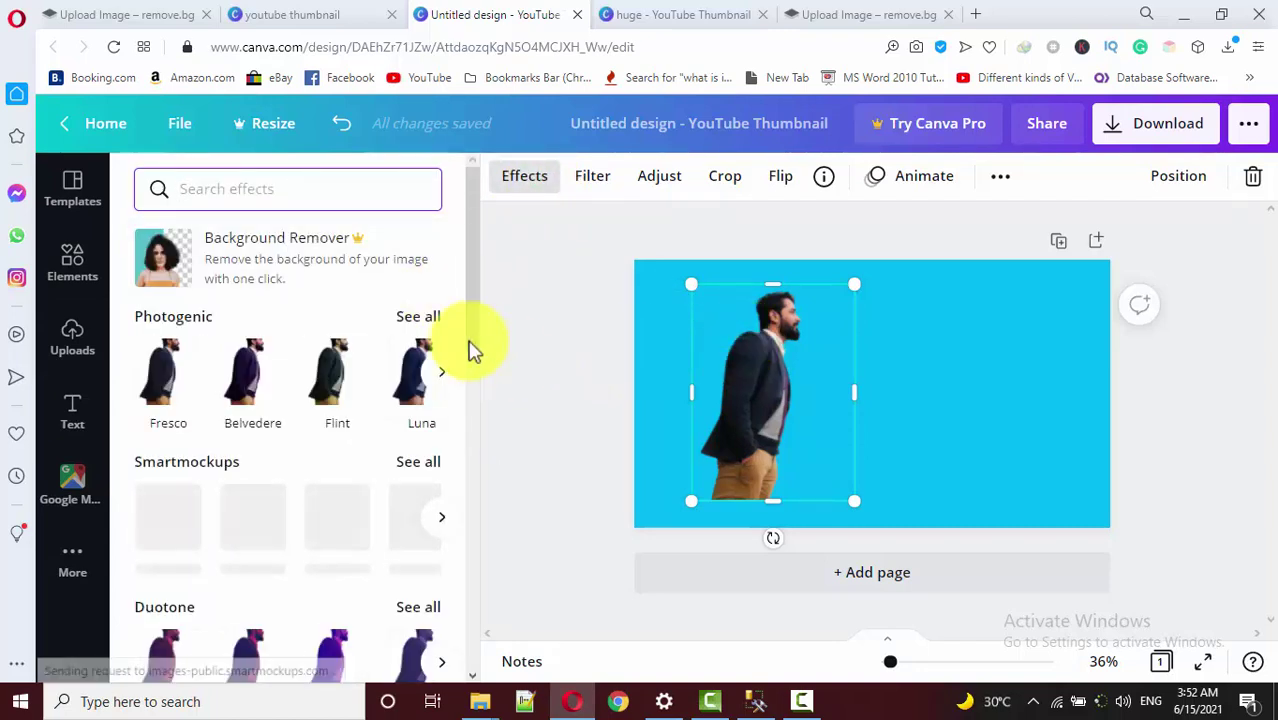
{"action": "left_click", "coordinate": [441, 375]}
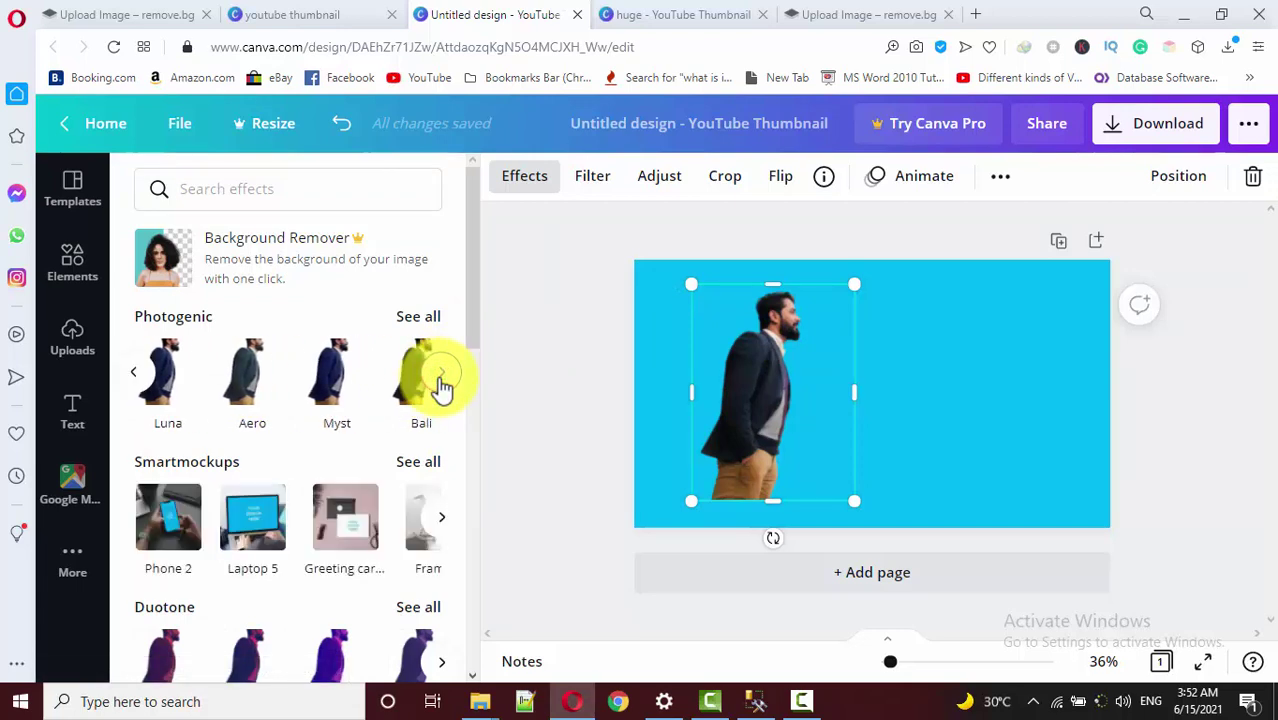
{"action": "left_click", "coordinate": [441, 378]}
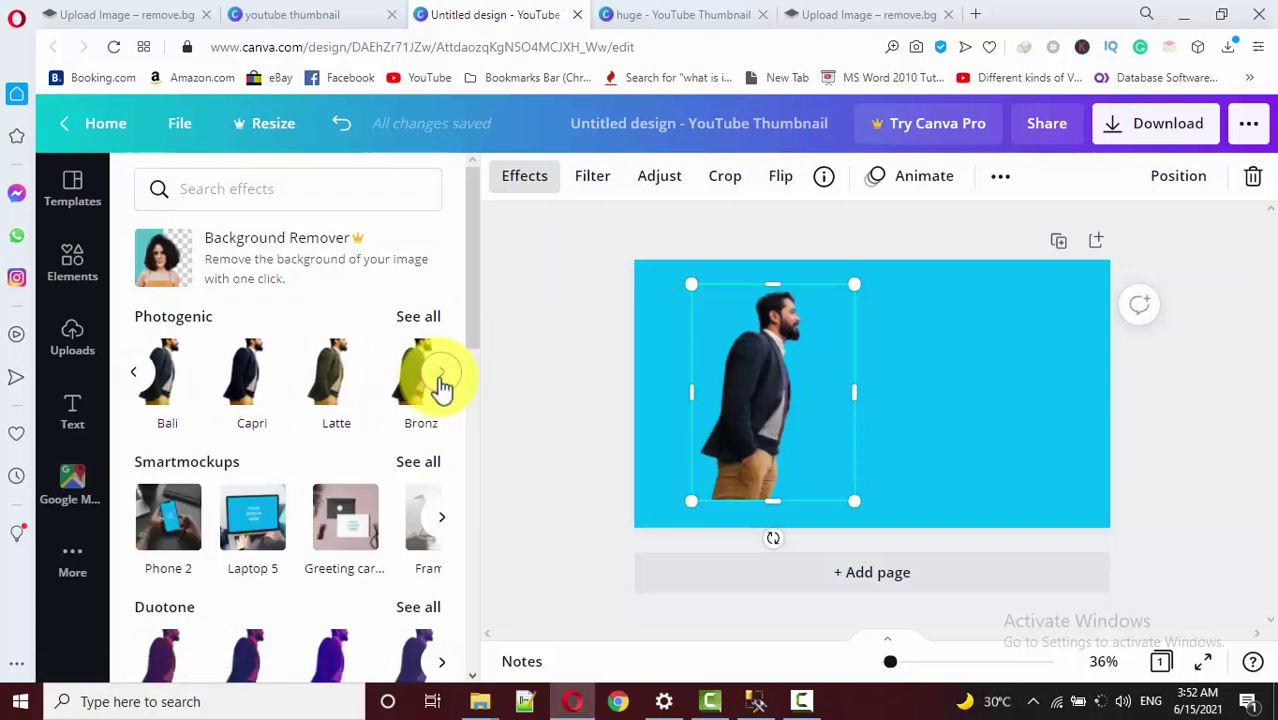
{"action": "left_click", "coordinate": [251, 370]}
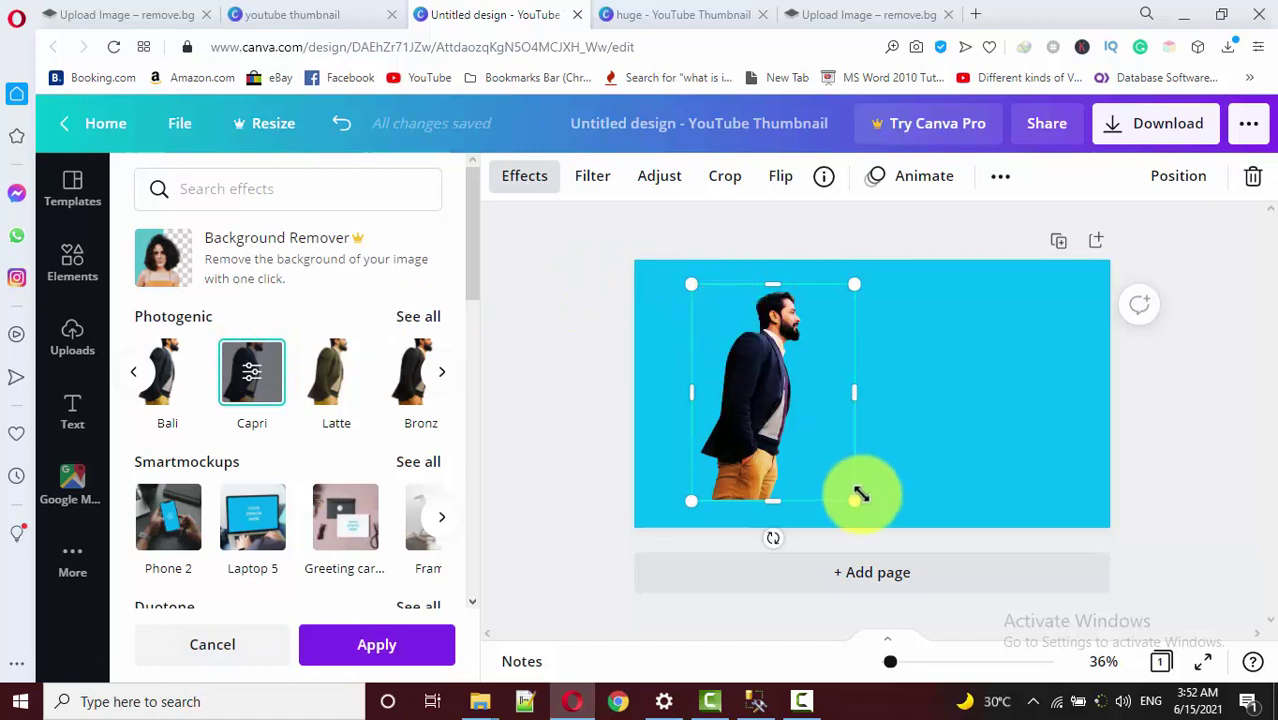
Step: Enlarge the man slightly, zoom to 50%, and nudge him up and left
{"action": "left_click_drag", "start_coordinate": [854, 502], "coordinate": [861, 509]}
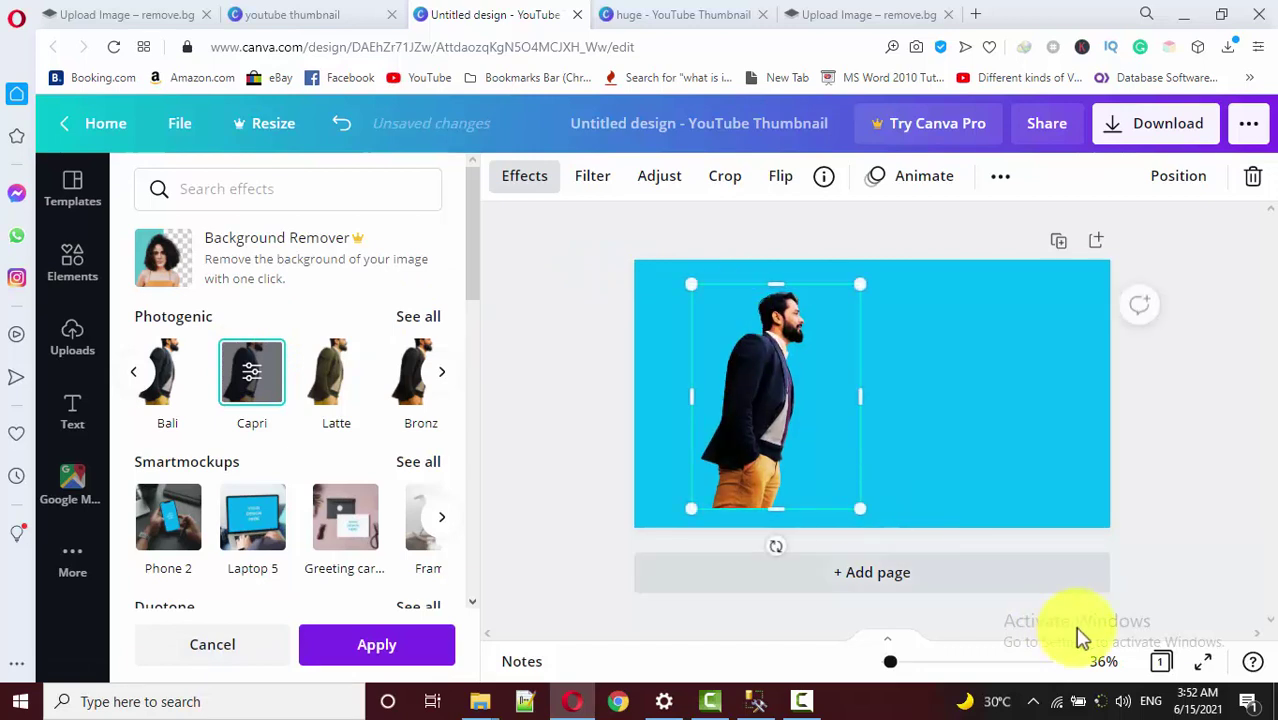
{"action": "left_click", "coordinate": [1103, 662]}
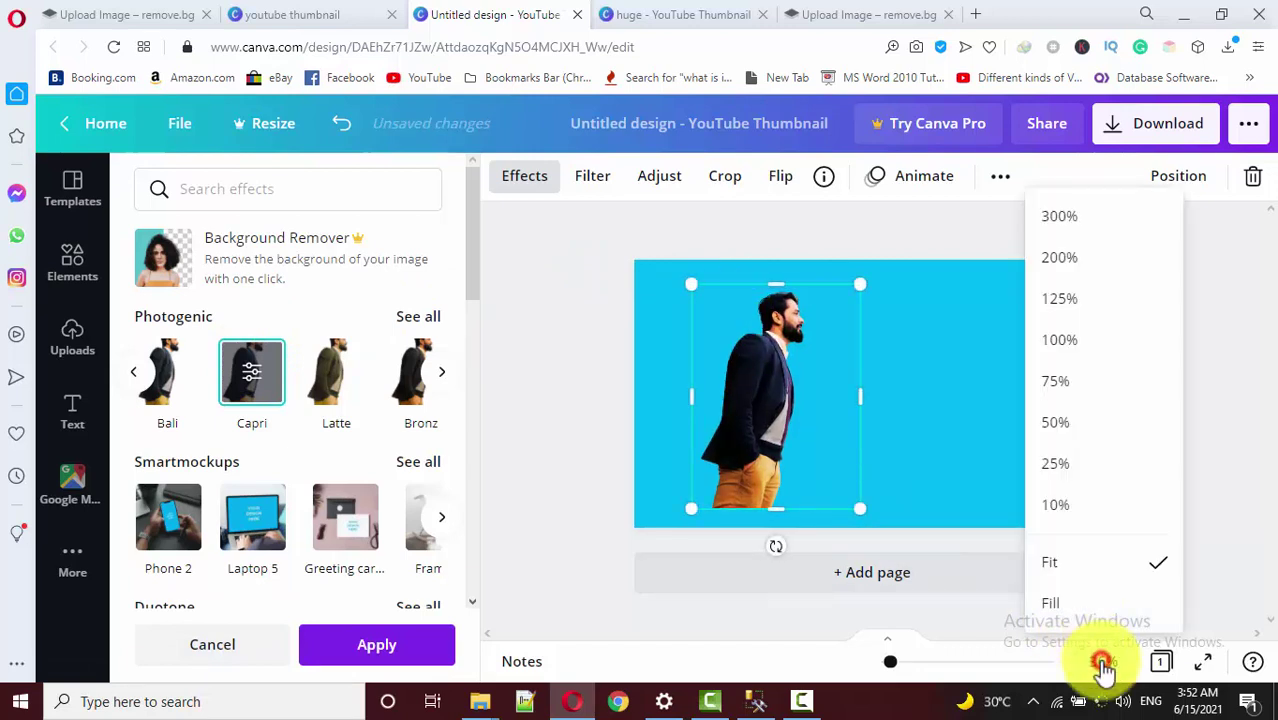
{"action": "left_click", "coordinate": [1085, 432]}
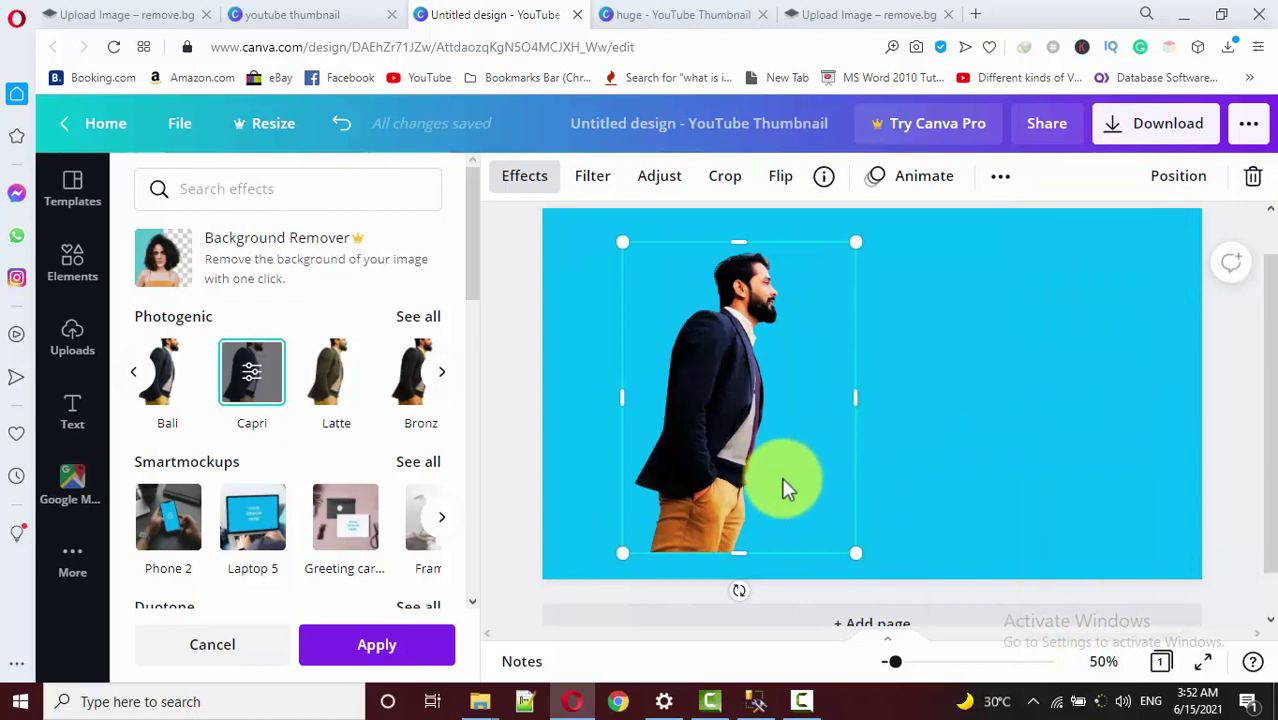
{"action": "left_click_drag", "start_coordinate": [755, 362], "coordinate": [722, 345]}
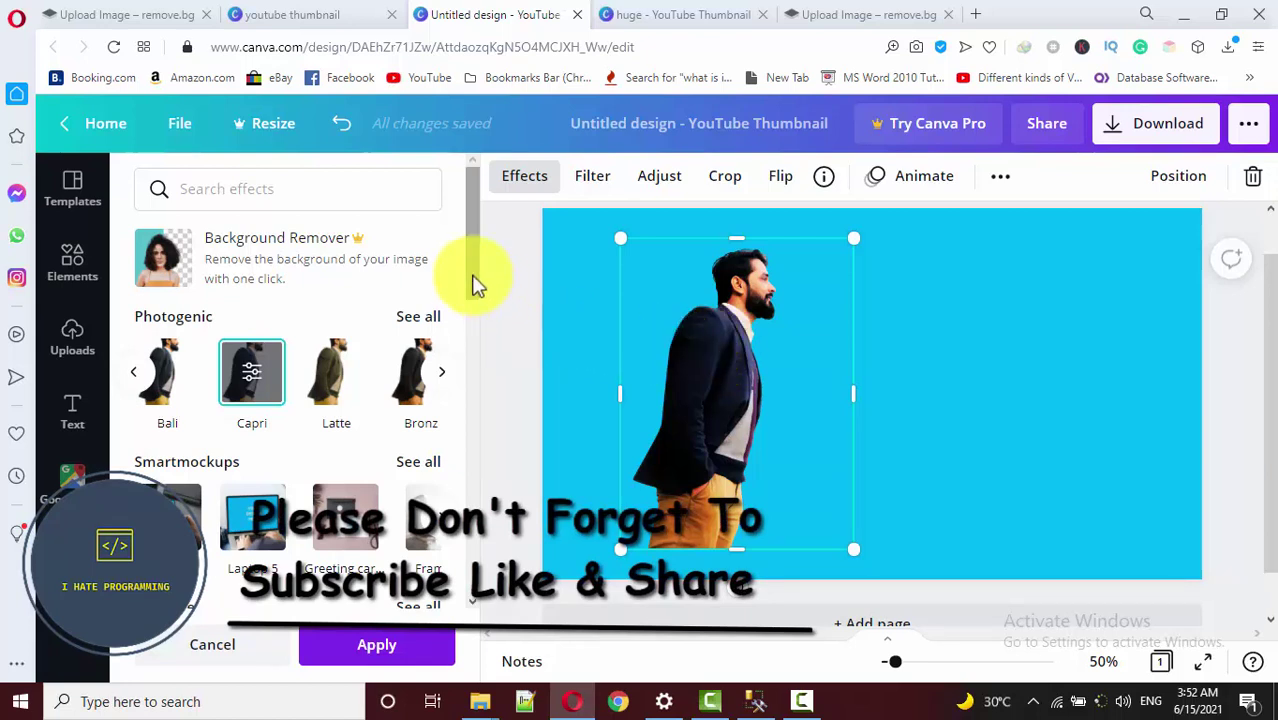
{"action": "left_click_drag", "start_coordinate": [474, 280], "coordinate": [462, 378]}
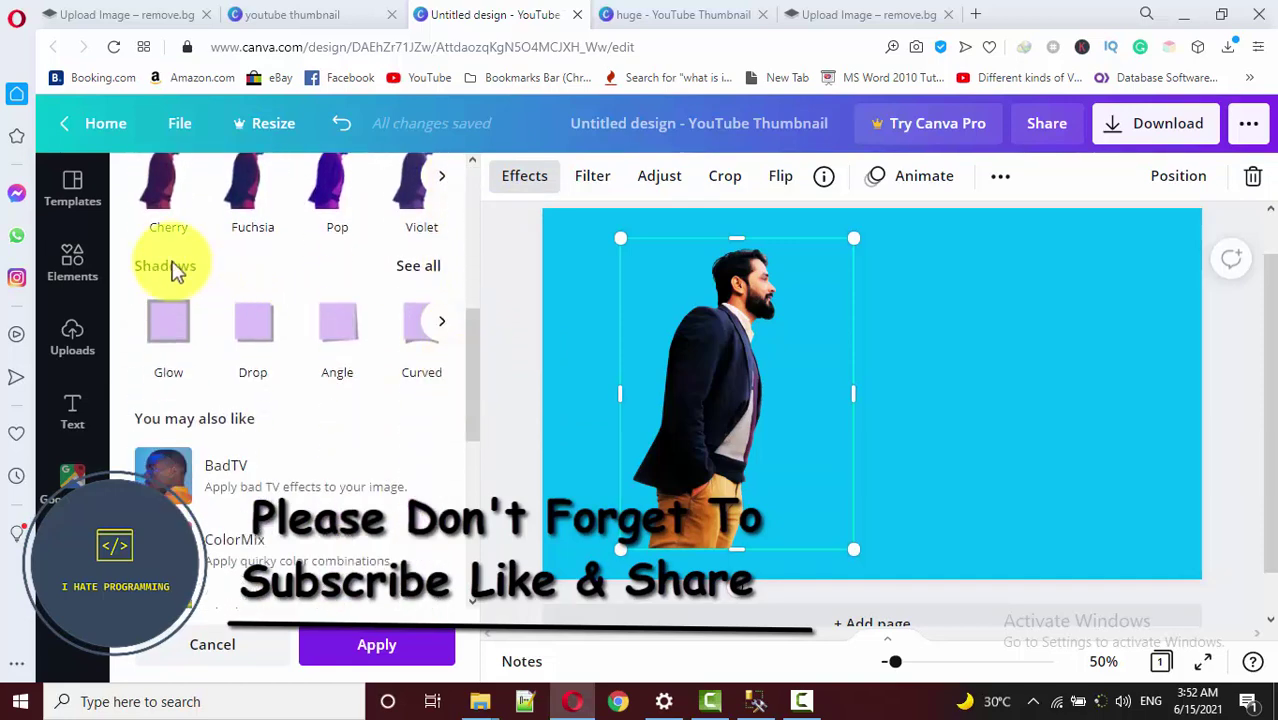
Step: Apply a Glow shadow to the man and show its Size, Transparency, Blur and Color controls
{"action": "left_click", "coordinate": [181, 341]}
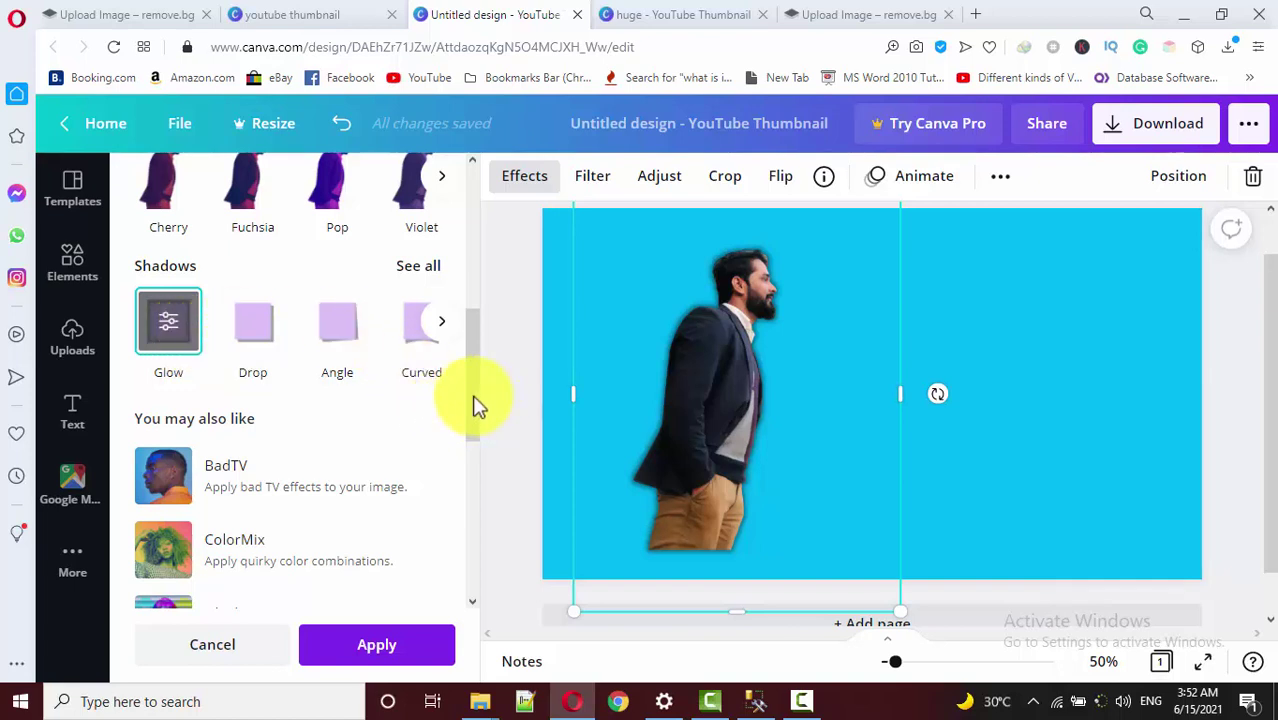
{"action": "left_click_drag", "start_coordinate": [472, 403], "coordinate": [474, 404]}
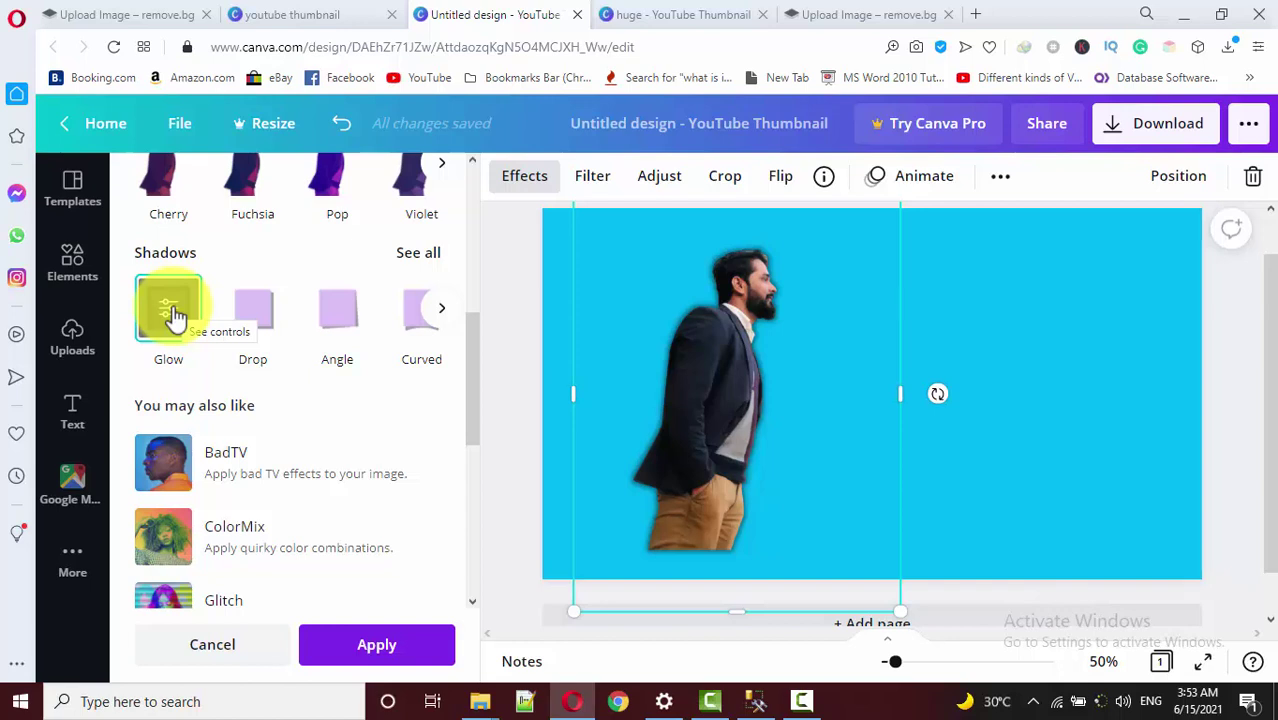
{"action": "left_click", "coordinate": [172, 315]}
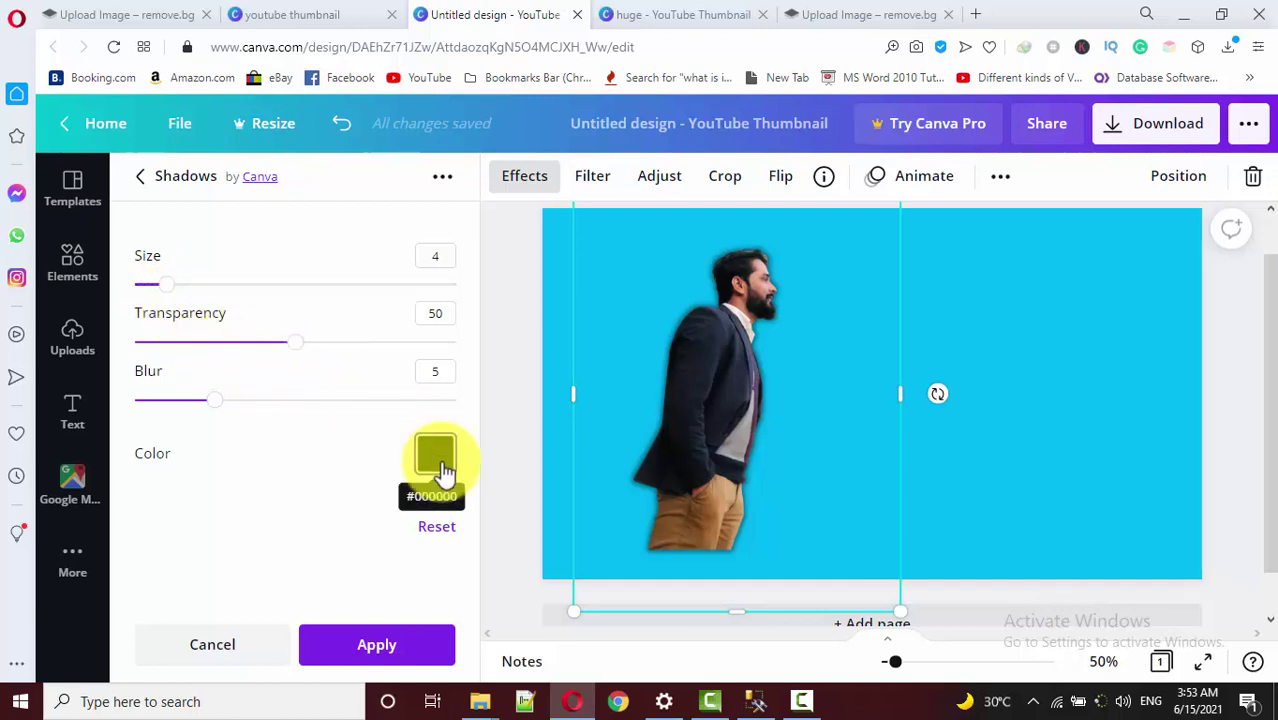
Step: Make the glow colour white and lower its blur
{"action": "left_click", "coordinate": [437, 460]}
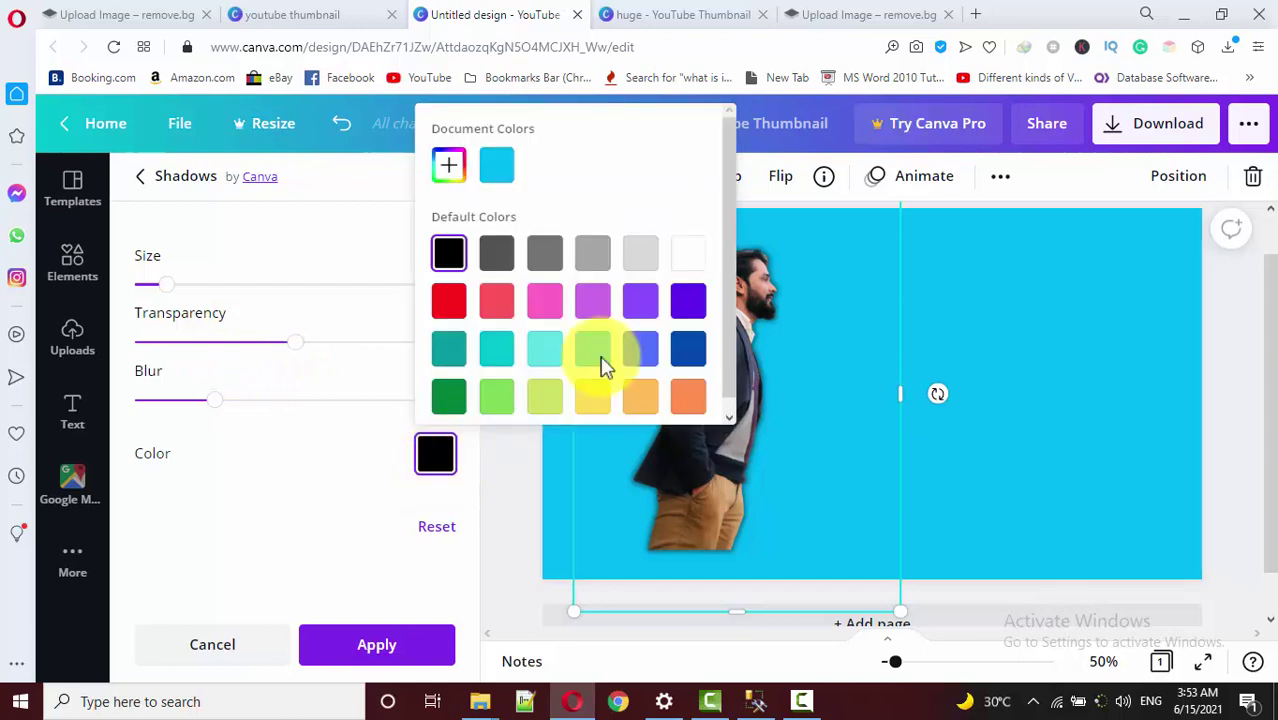
{"action": "left_click", "coordinate": [690, 256]}
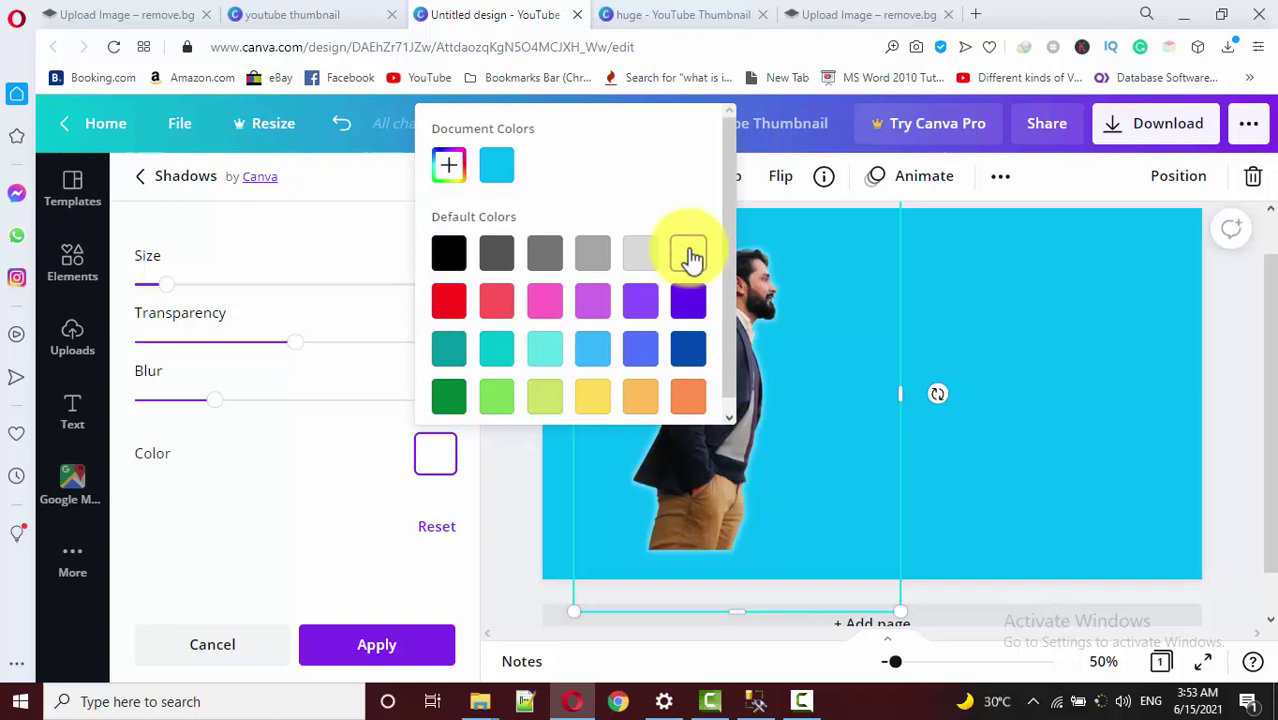
{"action": "left_click", "coordinate": [370, 365]}
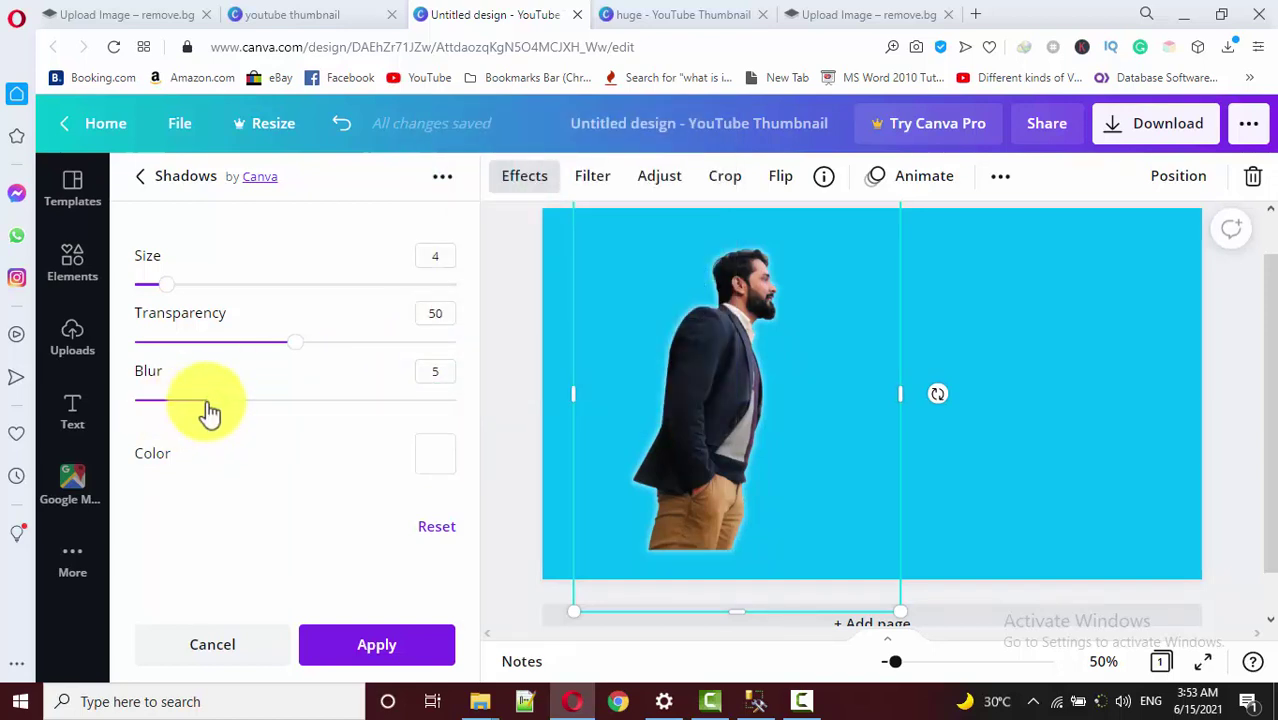
{"action": "left_click_drag", "start_coordinate": [210, 410], "coordinate": [171, 412]}
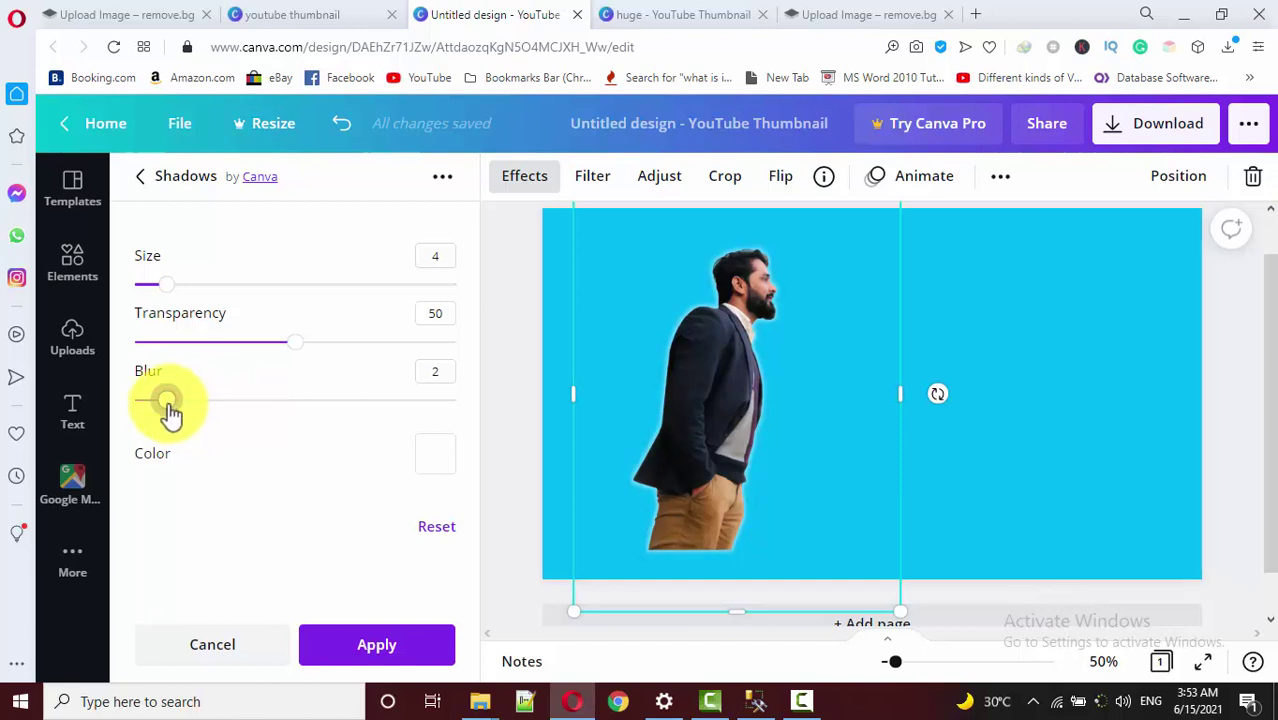
Step: Set the outline to size 7, transparency 100 and blur 1, and apply it
{"action": "left_click", "coordinate": [183, 285]}
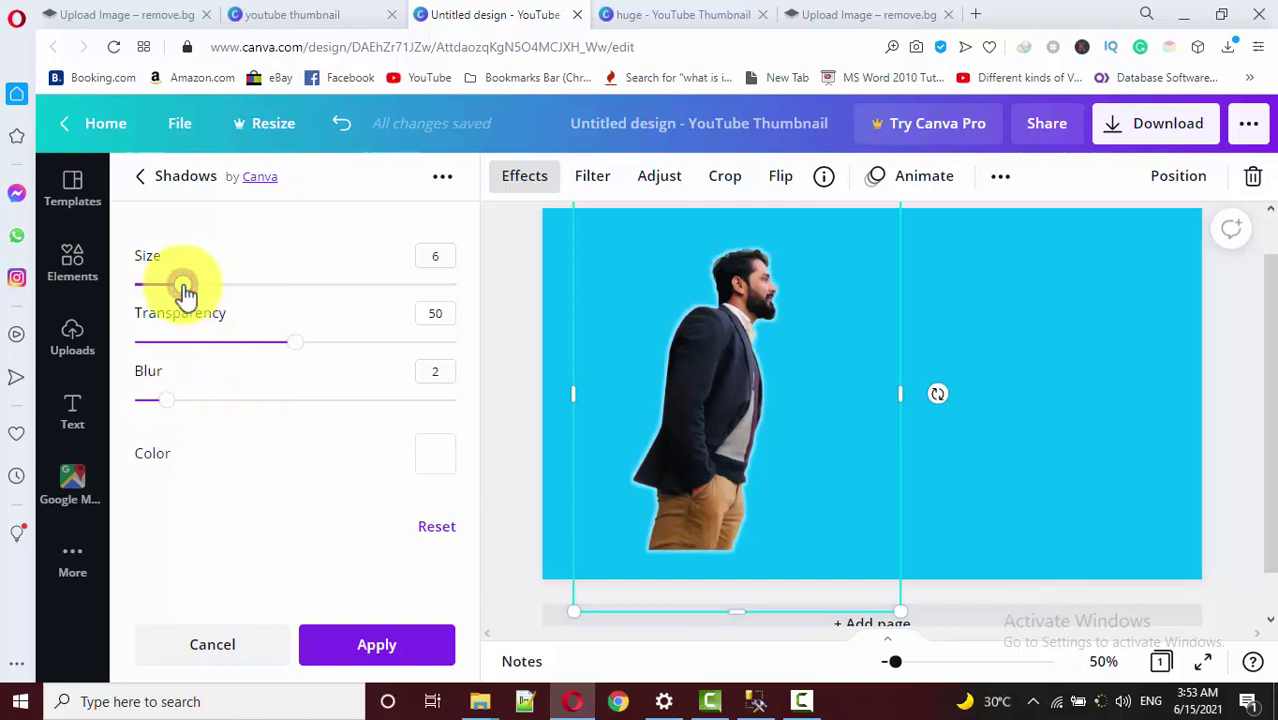
{"action": "left_click_drag", "start_coordinate": [183, 287], "coordinate": [223, 290]}
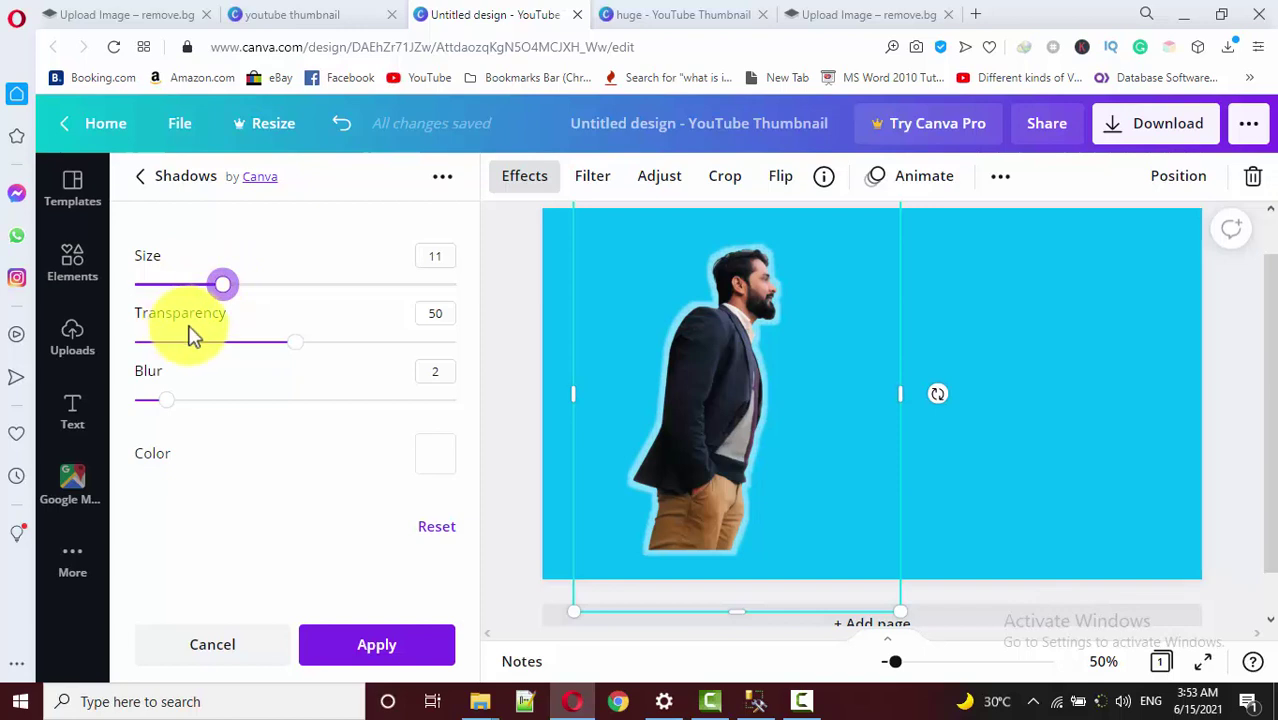
{"action": "left_click_drag", "start_coordinate": [303, 348], "coordinate": [457, 343]}
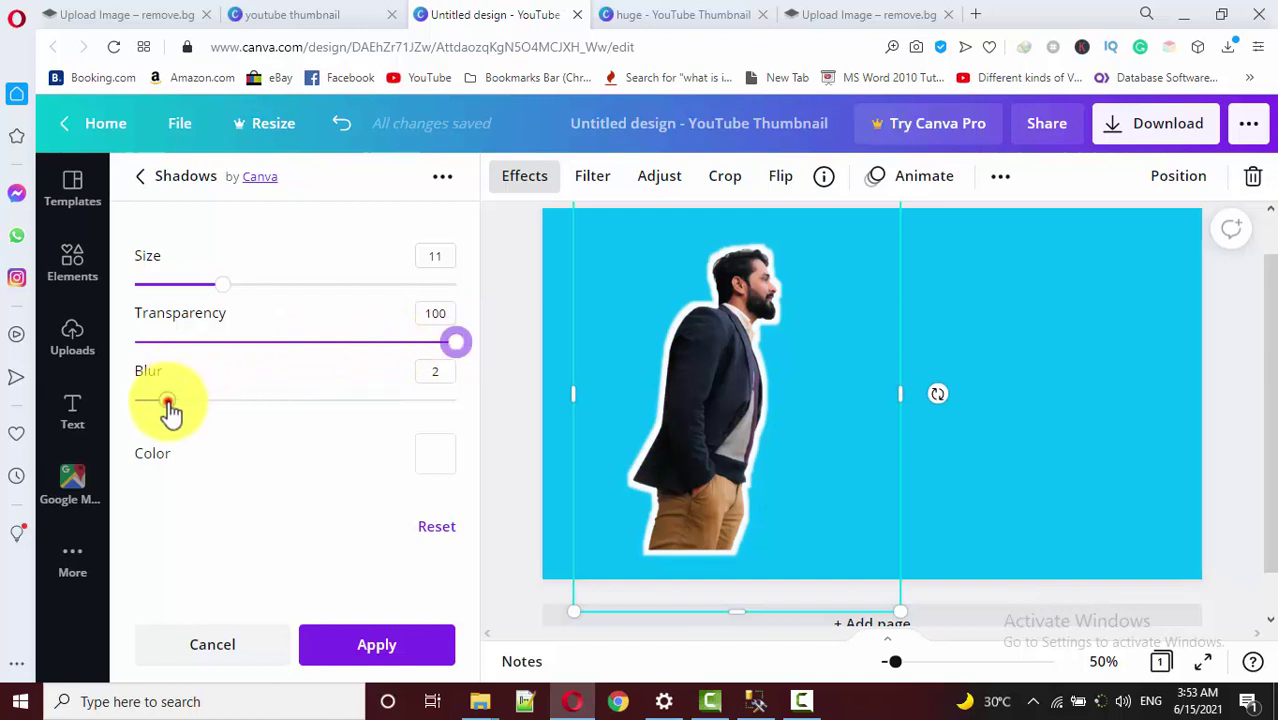
{"action": "left_click_drag", "start_coordinate": [162, 412], "coordinate": [147, 410]}
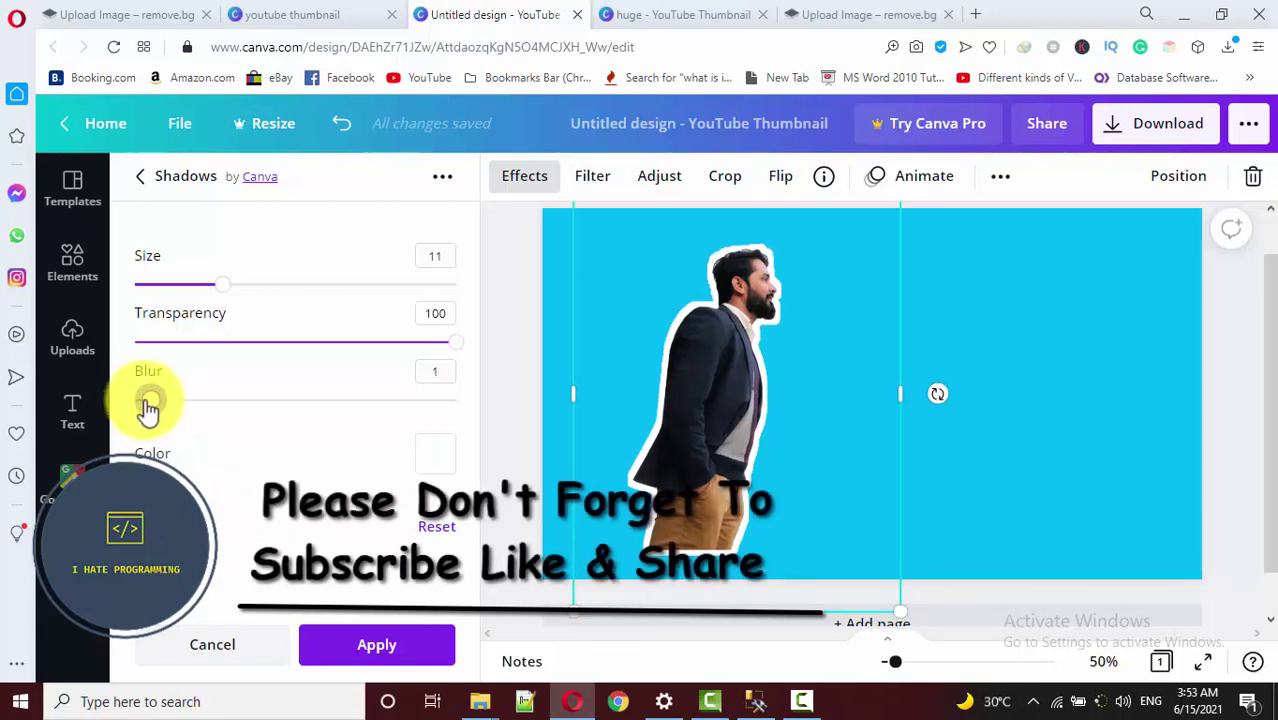
{"action": "left_click", "coordinate": [219, 287]}
{"action": "mouse_move", "coordinate": [219, 287]}
{"action": "left_mouse_down"}
{"action": "mouse_move", "coordinate": [185, 290]}
{"action": "mouse_move", "coordinate": [361, 302]}
{"action": "mouse_move", "coordinate": [200, 300]}
{"action": "left_mouse_up"}
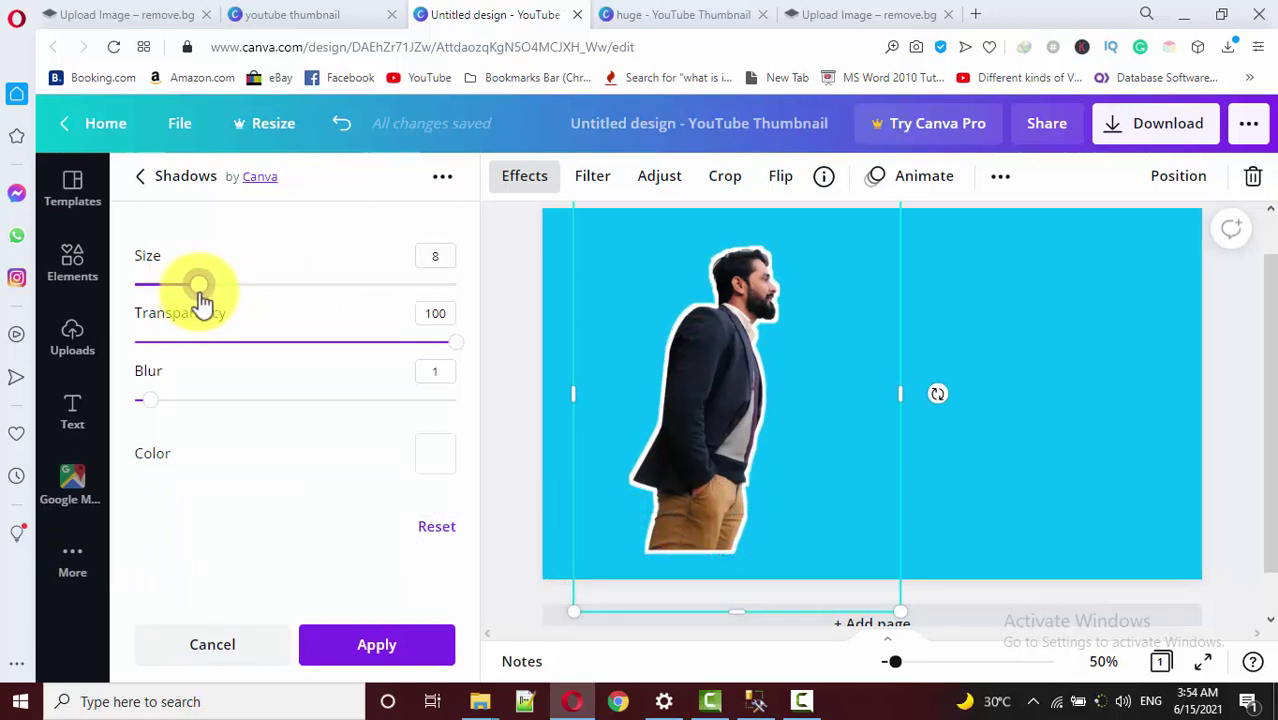
{"action": "mouse_move", "coordinate": [200, 298]}
{"action": "left_mouse_down"}
{"action": "mouse_move", "coordinate": [183, 300]}
{"action": "mouse_move", "coordinate": [193, 304]}
{"action": "left_mouse_up"}
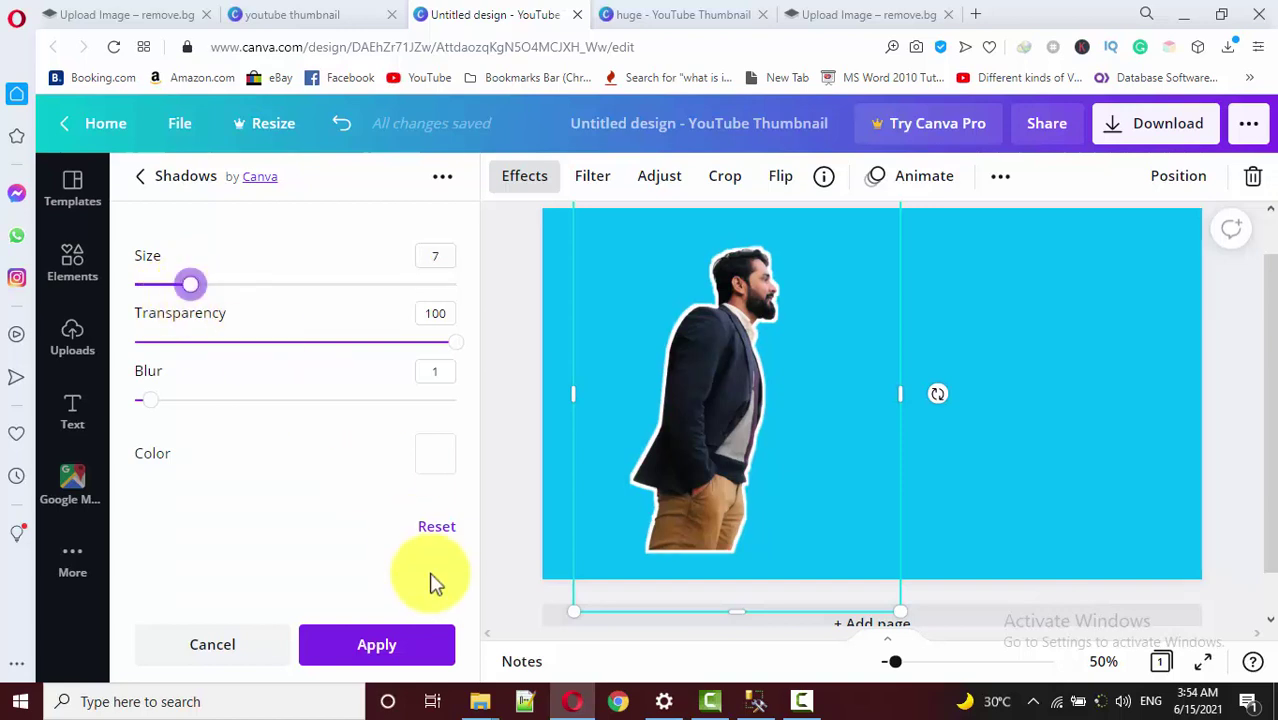
{"action": "left_click", "coordinate": [414, 643]}
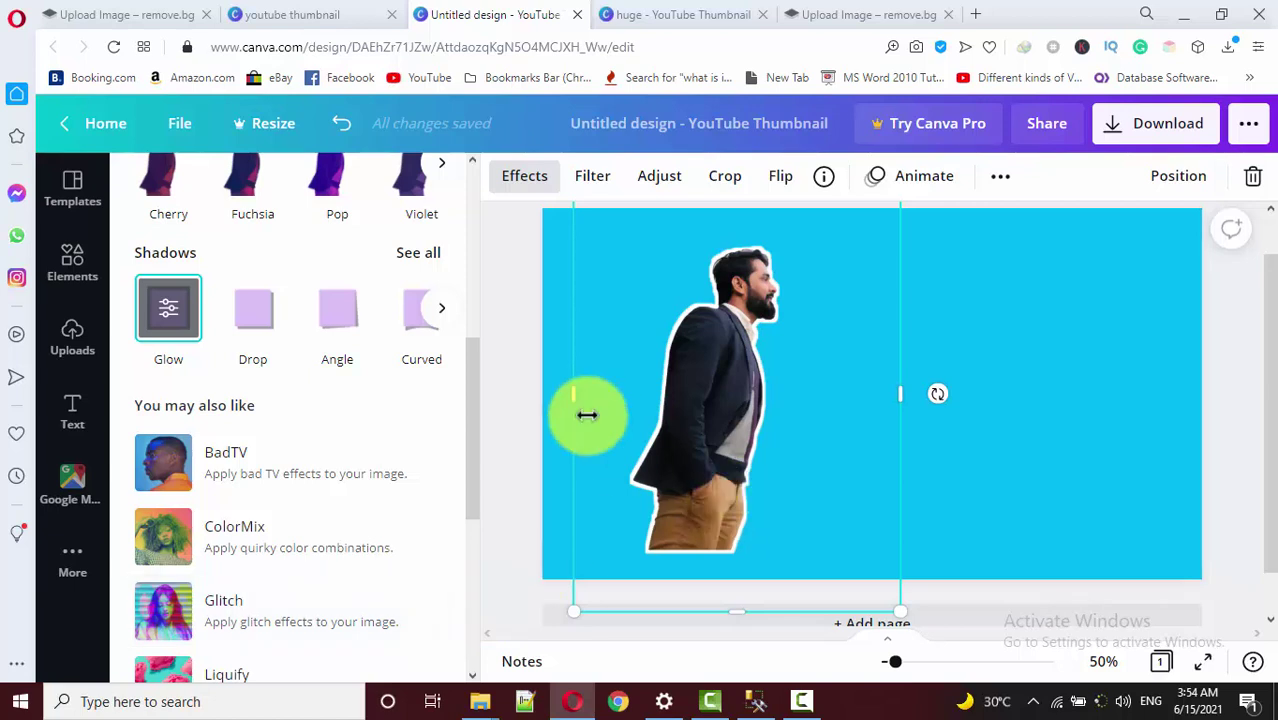
Step: Move the outlined man to the left of the thumbnail and bring up the Text panel
{"action": "left_click", "coordinate": [513, 324]}
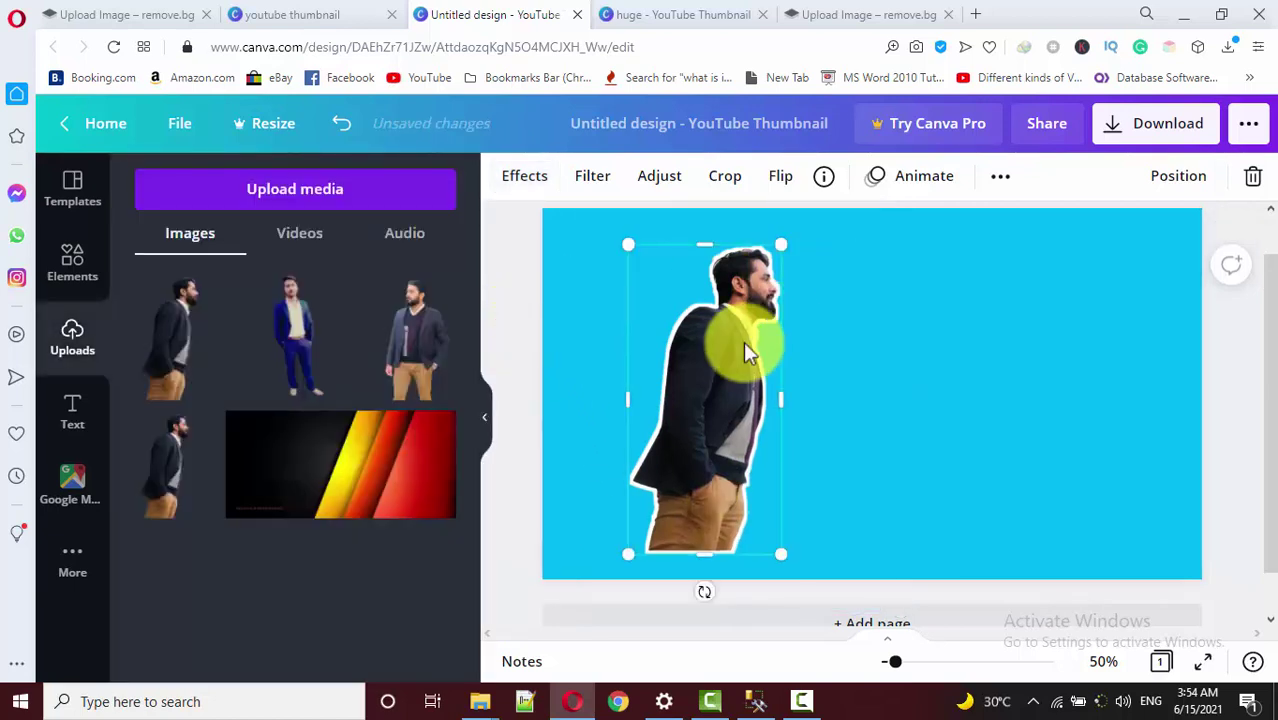
{"action": "mouse_move", "coordinate": [736, 347]}
{"action": "left_mouse_down"}
{"action": "mouse_move", "coordinate": [639, 328]}
{"action": "mouse_move", "coordinate": [665, 329]}
{"action": "left_mouse_up"}
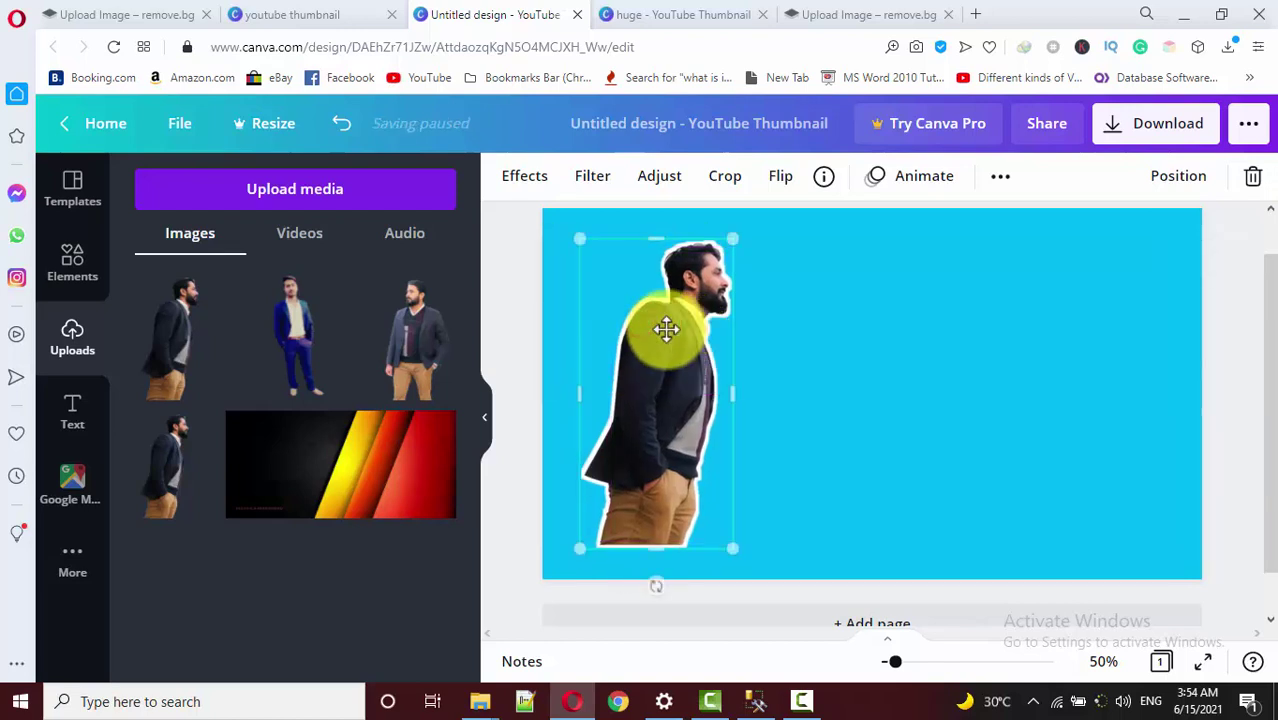
{"action": "left_click", "coordinate": [494, 264]}
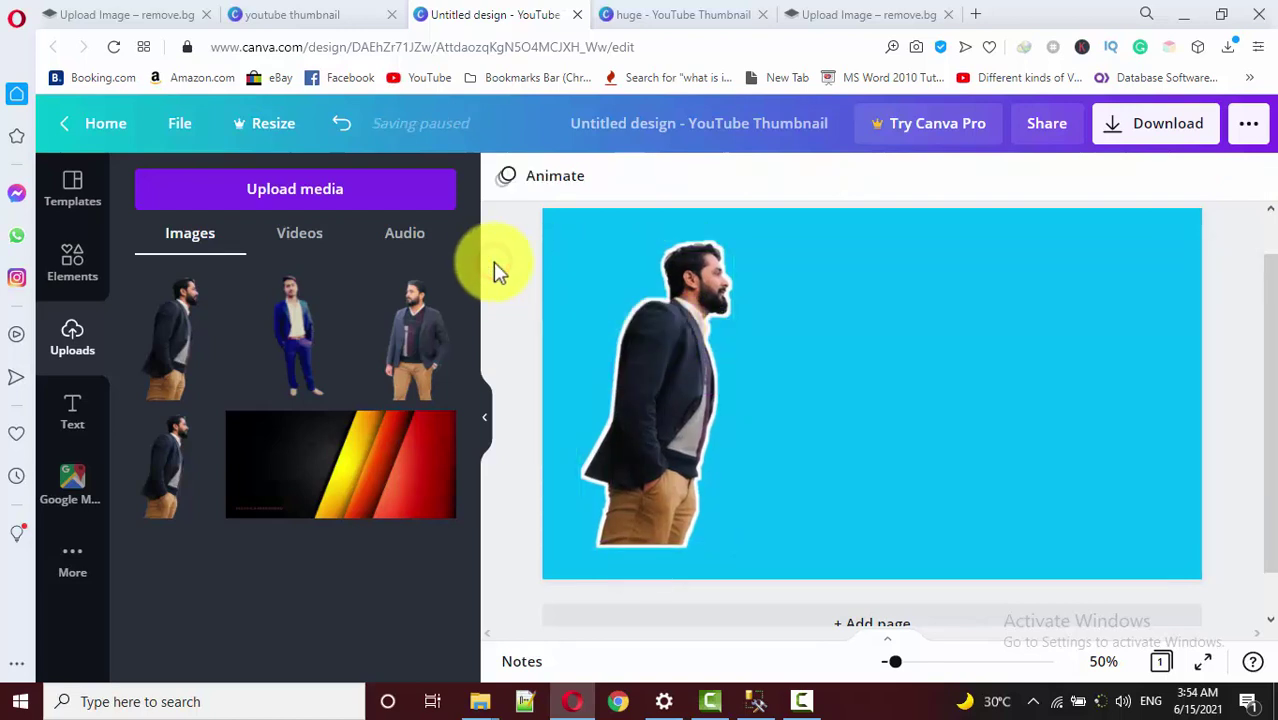
{"action": "left_click", "coordinate": [681, 286]}
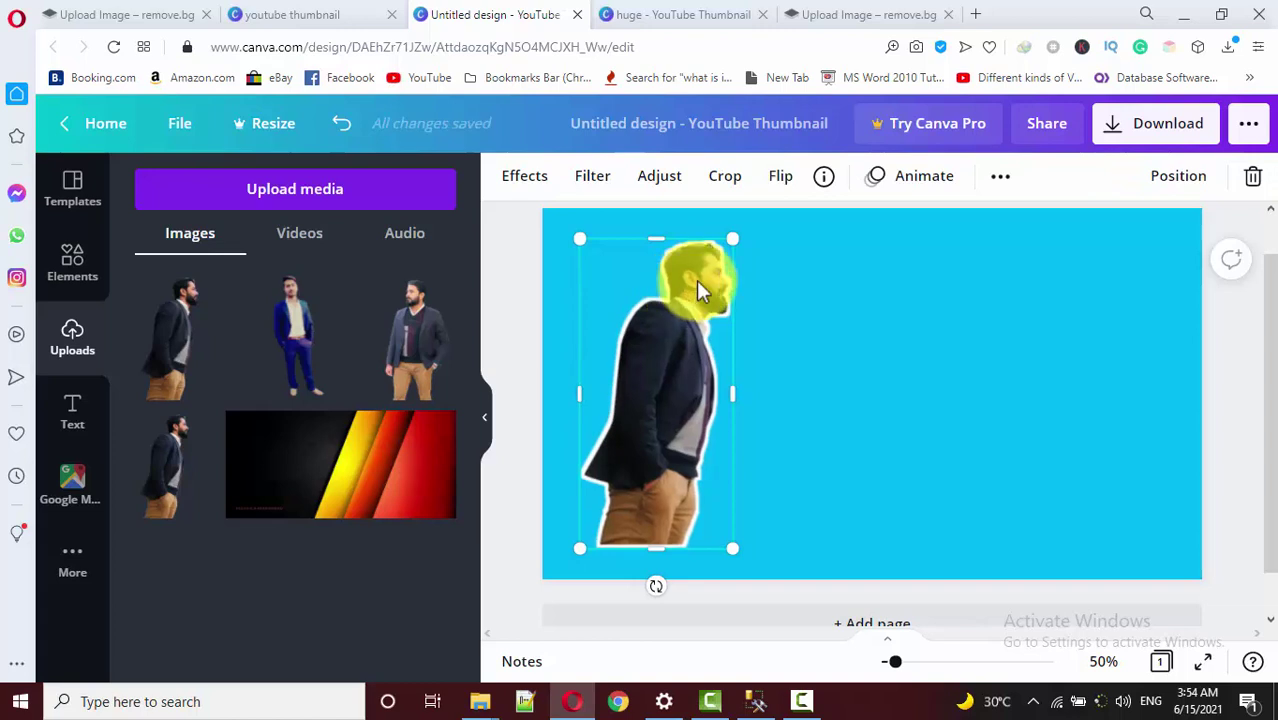
{"action": "left_click", "coordinate": [522, 260]}
{"action": "mouse_move", "coordinate": [167, 340]}
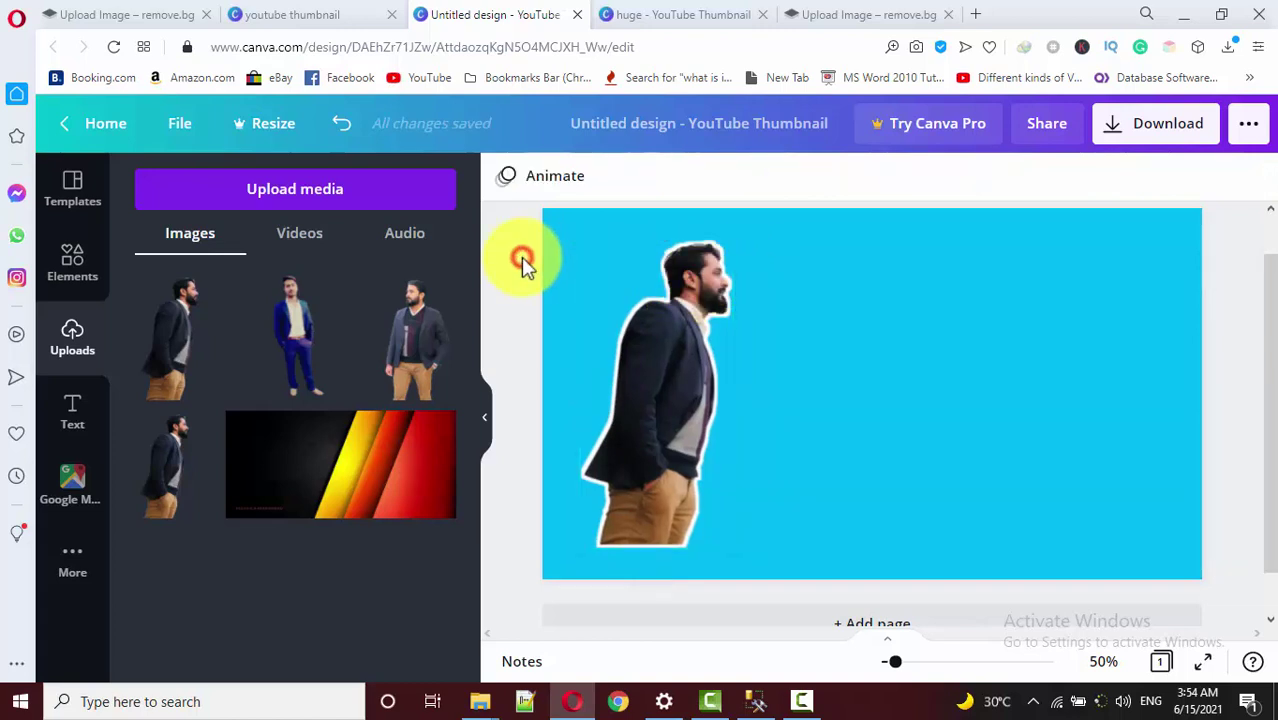
{"action": "left_click", "coordinate": [86, 402]}
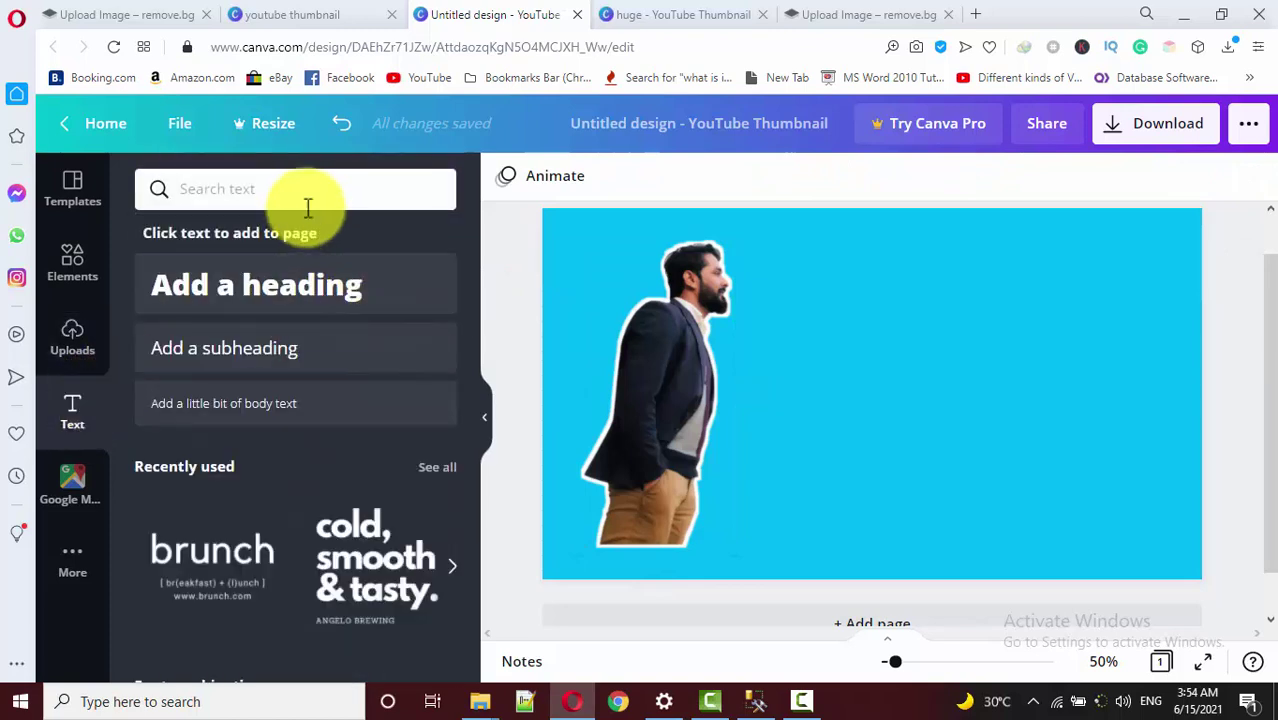
Step: Add the 'cold, smooth & tasty' text right of the man, retyped as 'WHAT EVER U CAN WRITE'
{"action": "left_click", "coordinate": [385, 548]}
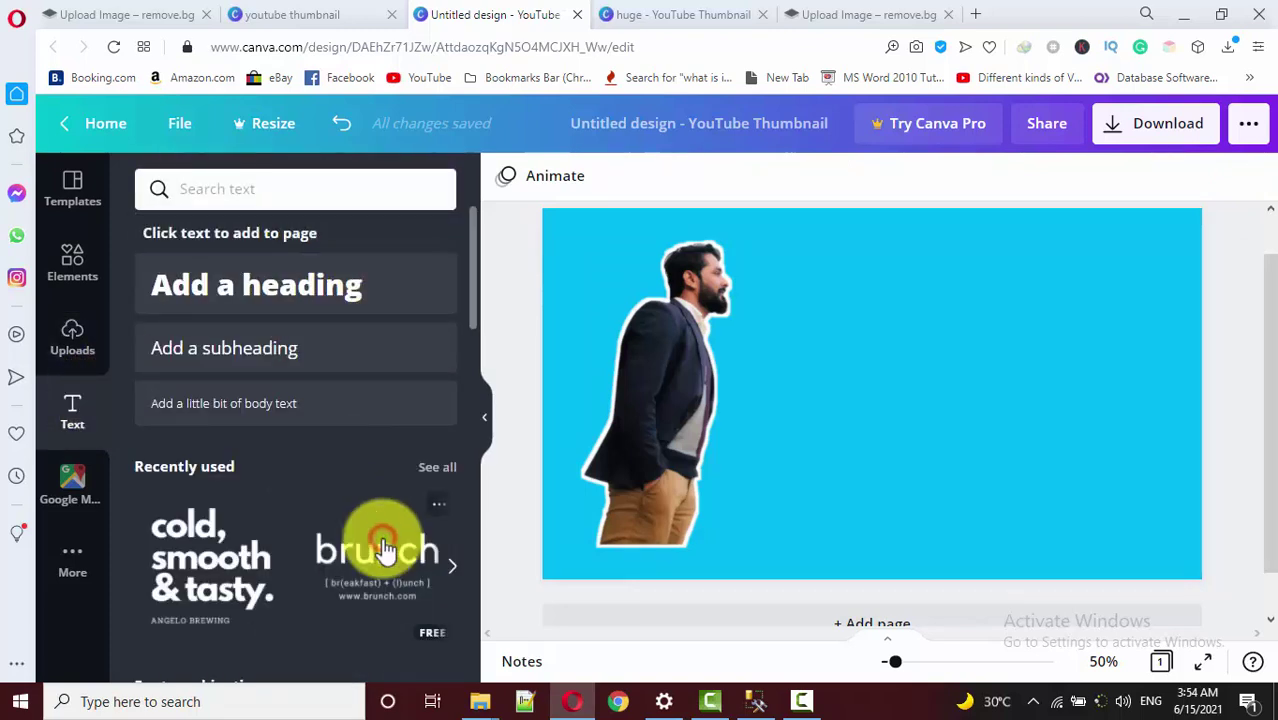
{"action": "left_click", "coordinate": [871, 420]}
{"action": "left_click_drag", "start_coordinate": [942, 405], "coordinate": [975, 405]}
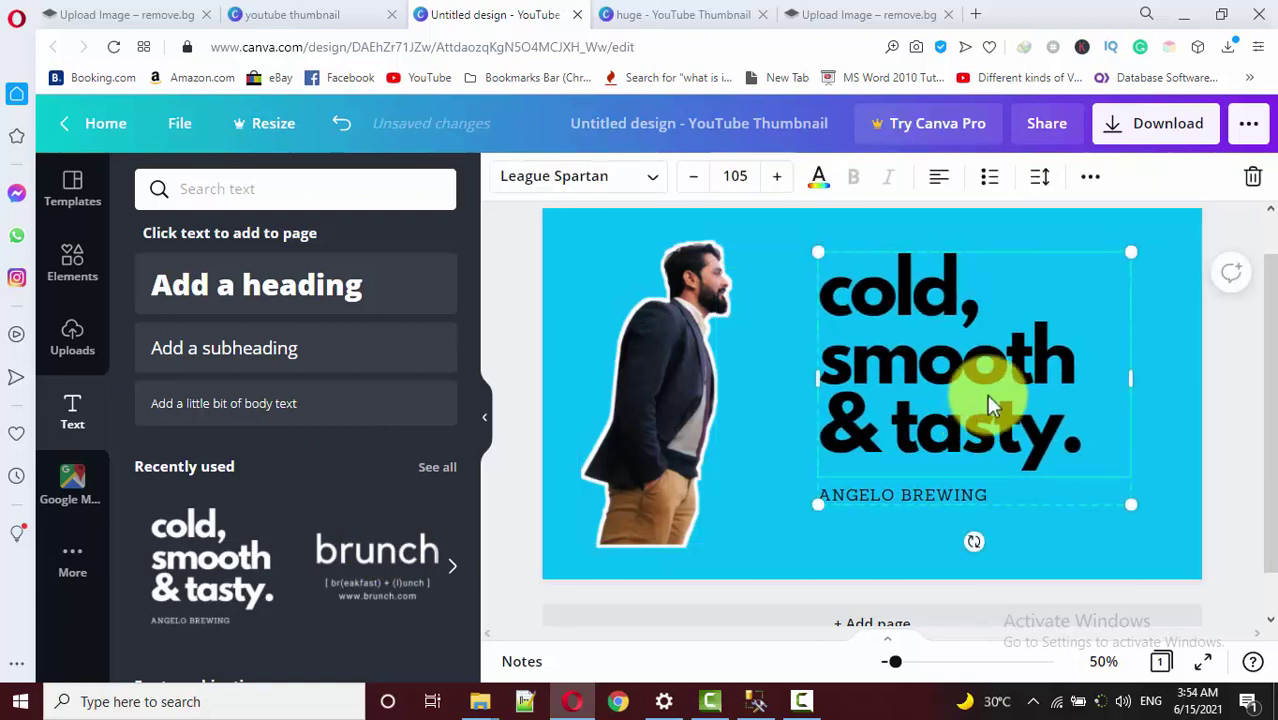
{"action": "double_click", "coordinate": [987, 394]}
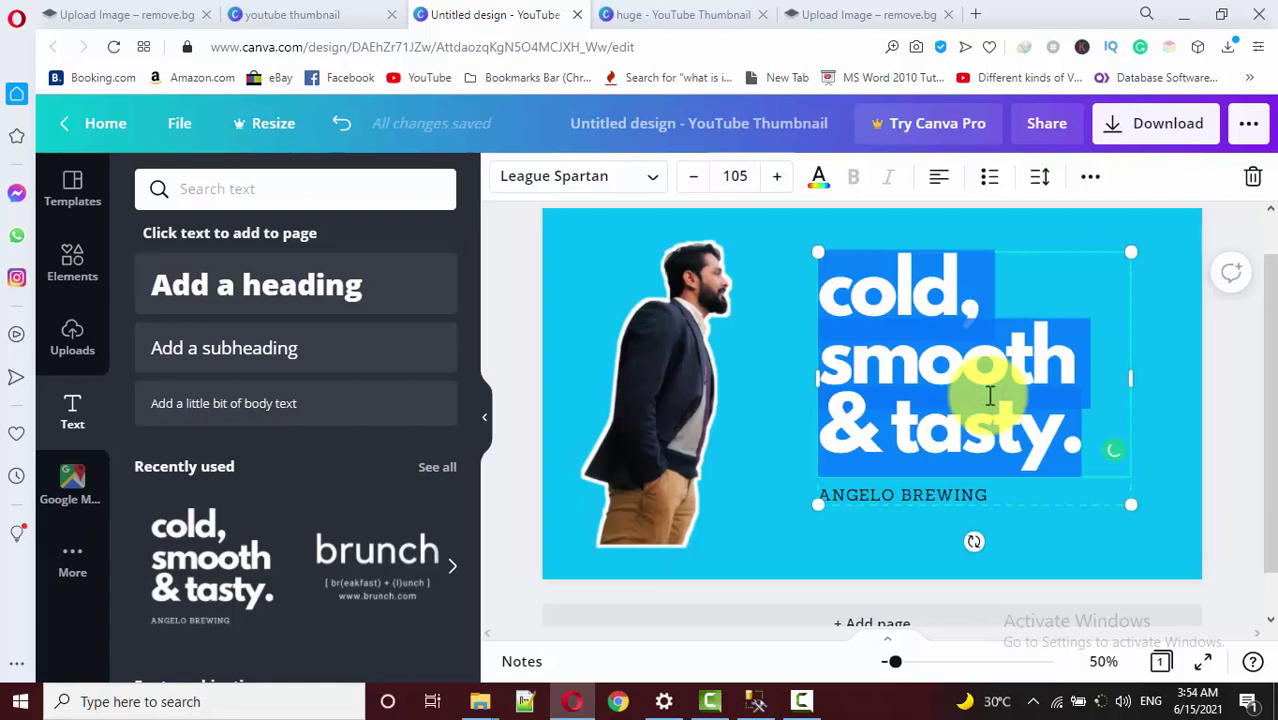
{"action": "type", "text": "WHAT EVER"}
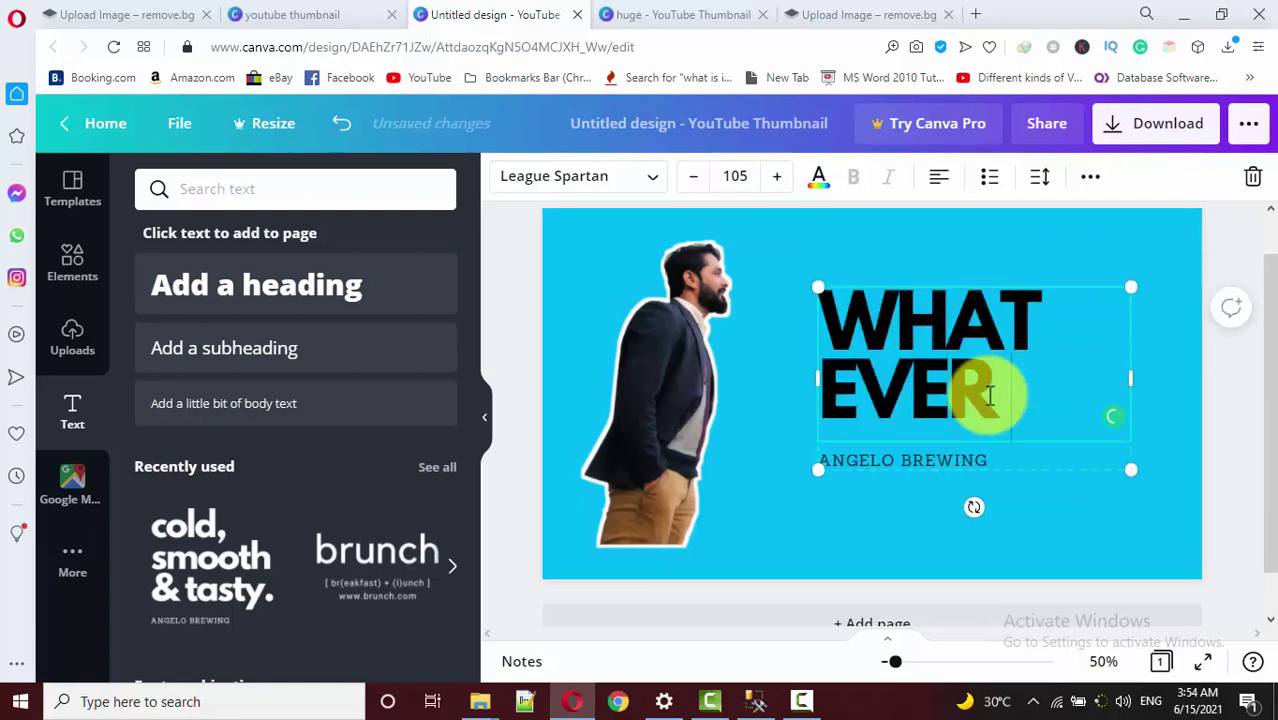
{"action": "type", "text": " U CAN"}
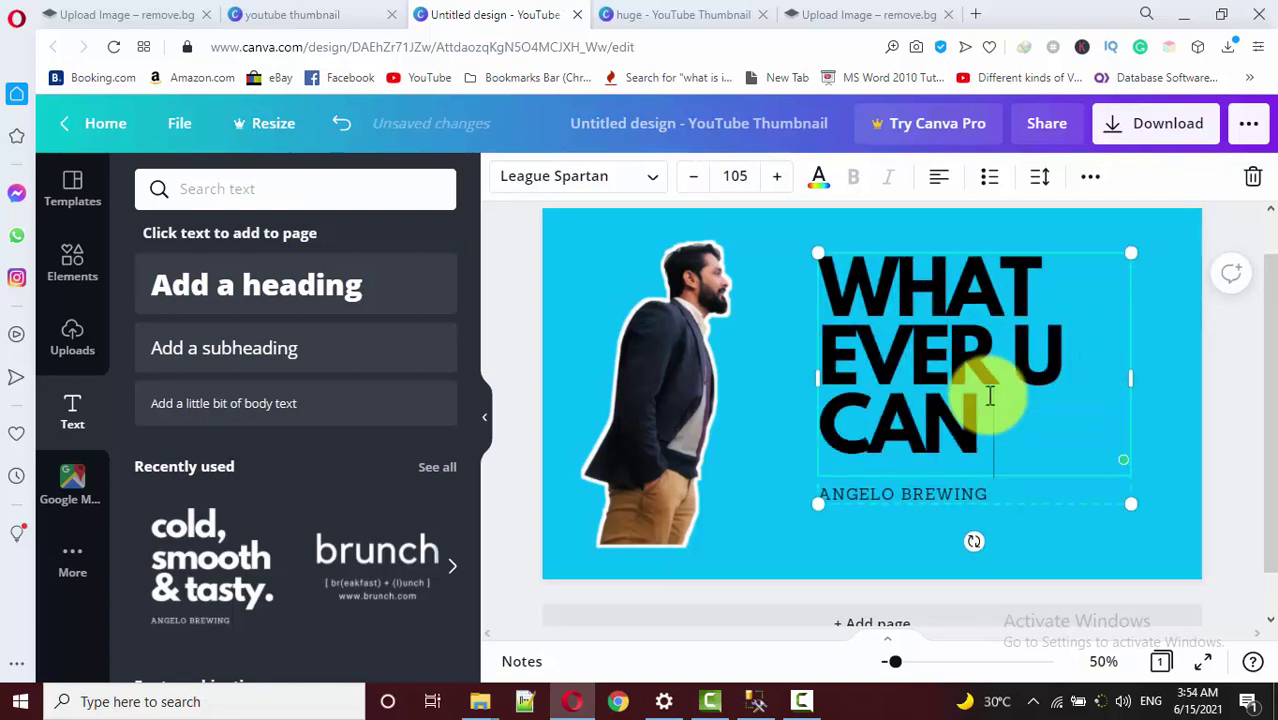
{"action": "type", "text": " WRITE"}
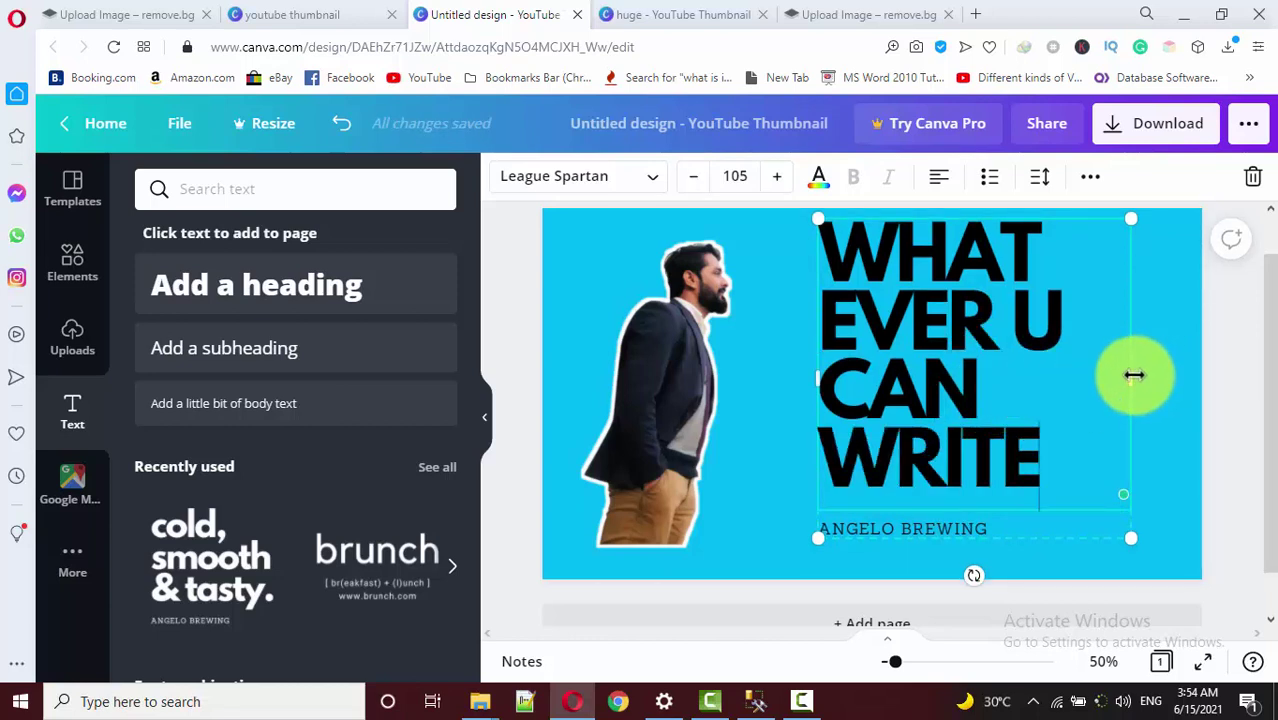
Step: Widen the heading's text box so the lines fit, then open the PNG download settings
{"action": "left_click_drag", "start_coordinate": [1133, 375], "coordinate": [1185, 376]}
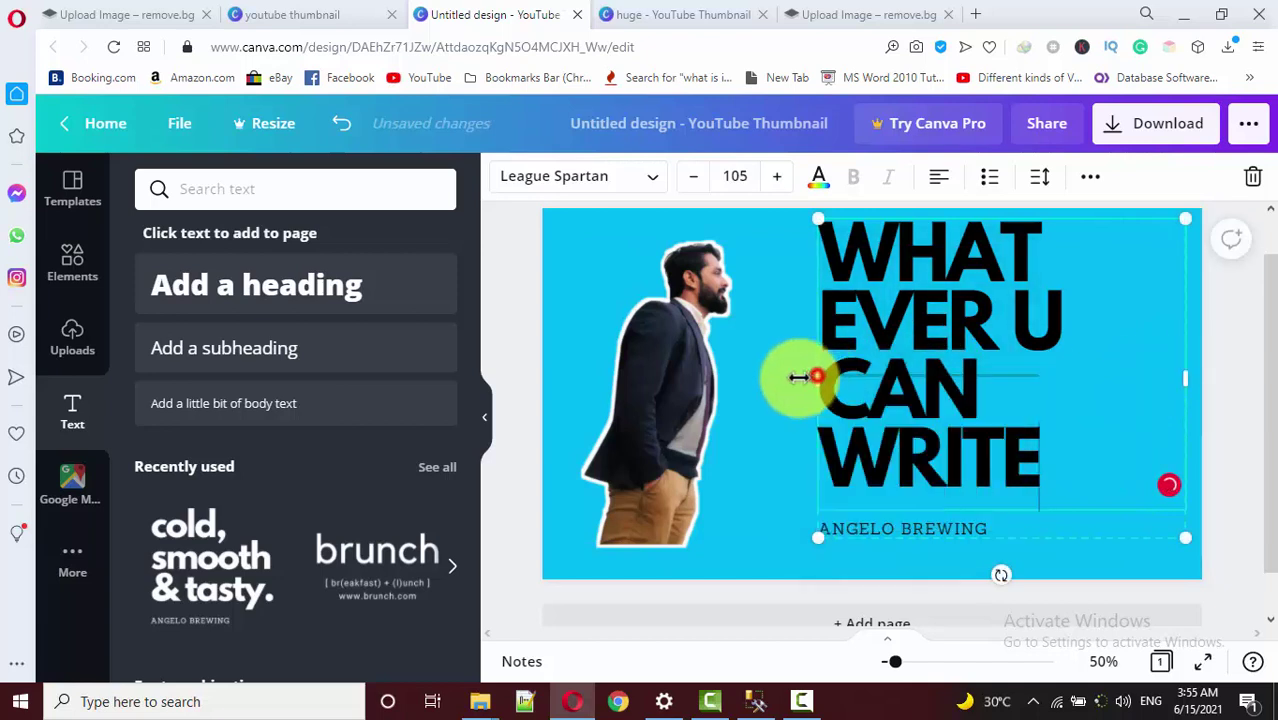
{"action": "mouse_move", "coordinate": [818, 377]}
{"action": "left_mouse_down"}
{"action": "mouse_move", "coordinate": [766, 384]}
{"action": "mouse_move", "coordinate": [757, 372]}
{"action": "left_mouse_up"}
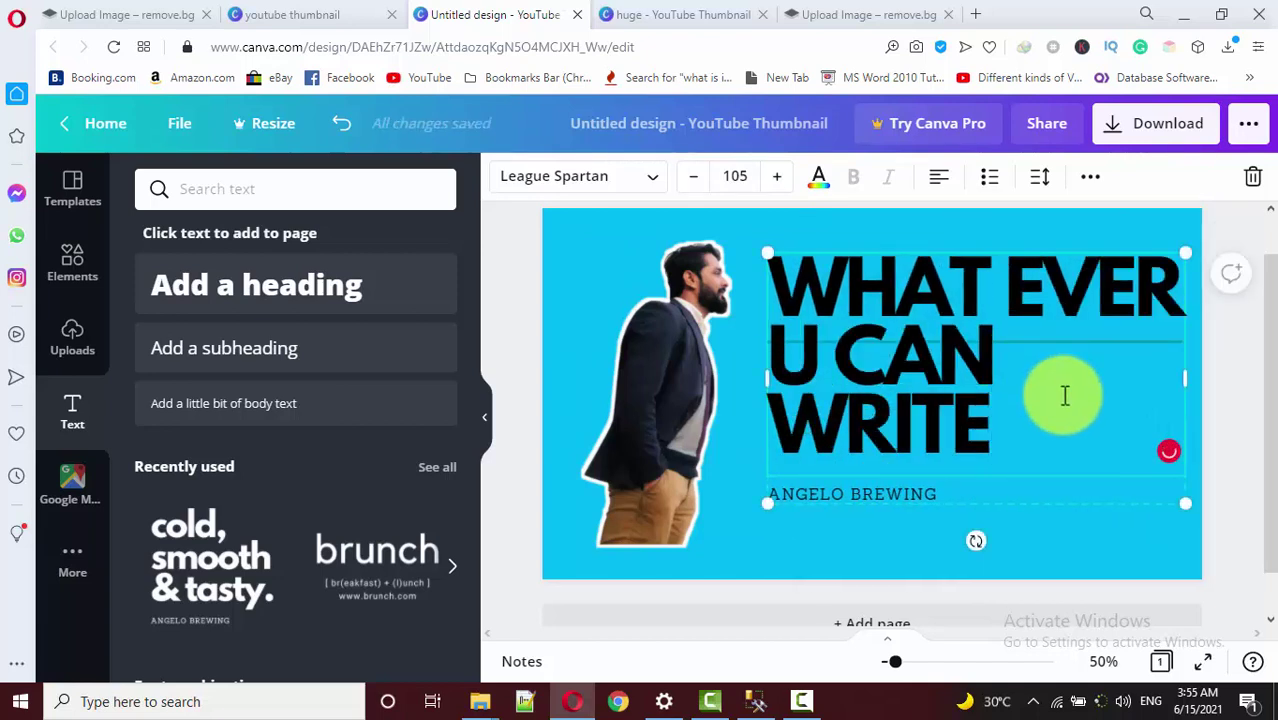
{"action": "left_click", "coordinate": [1226, 455]}
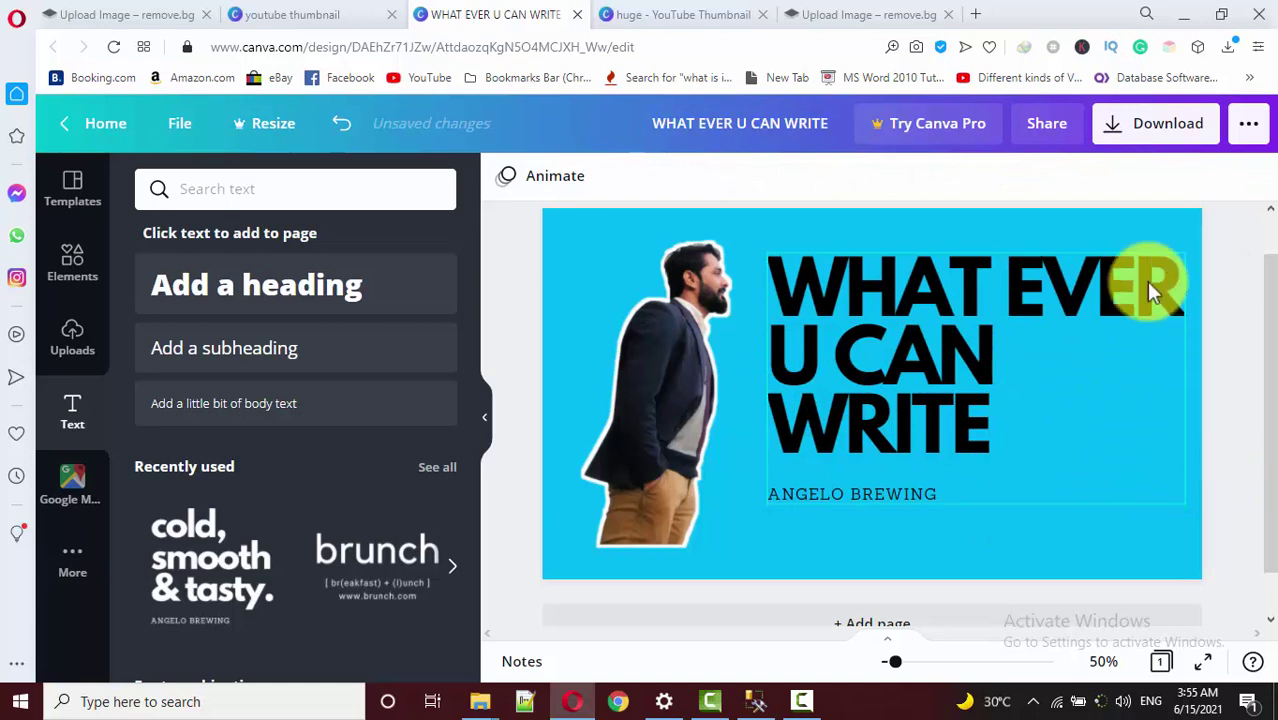
{"action": "left_click", "coordinate": [1168, 126]}
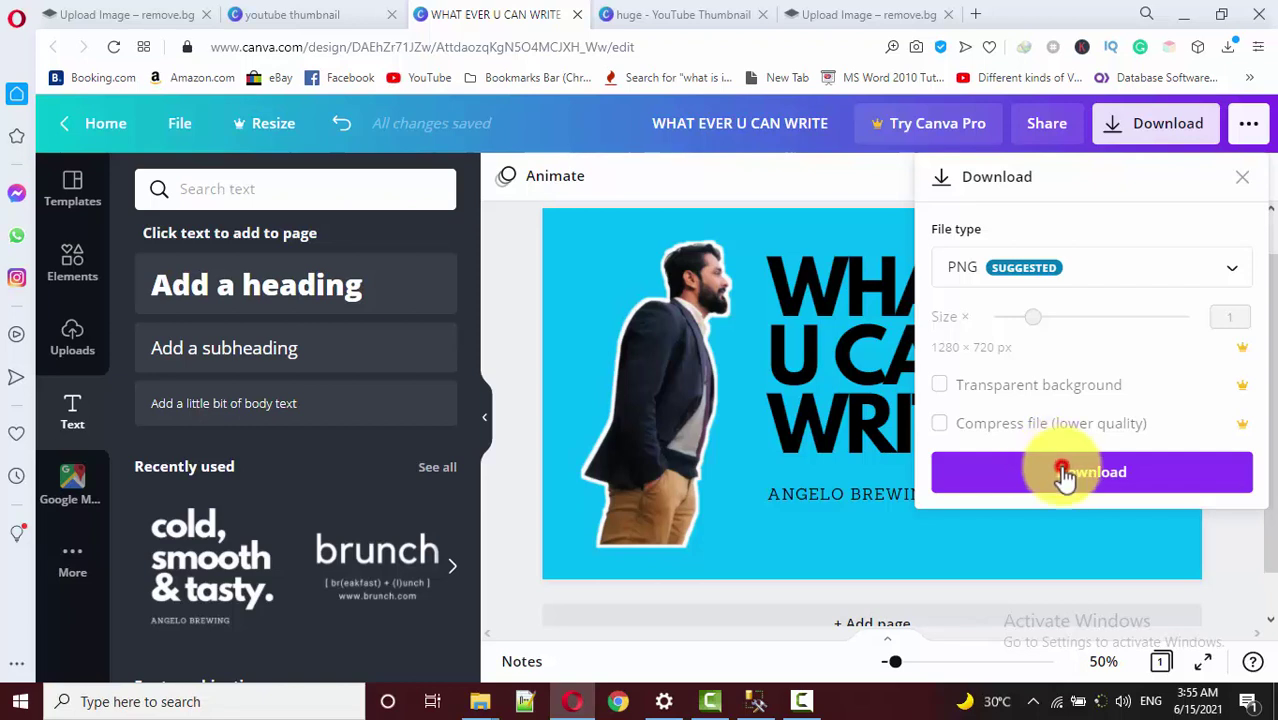
Step: Download the thumbnail as the PNG 'WHAT EVER U CAN WRITE.png' (202 KB) and reveal it in Downloads
{"action": "left_click", "coordinate": [1058, 471]}
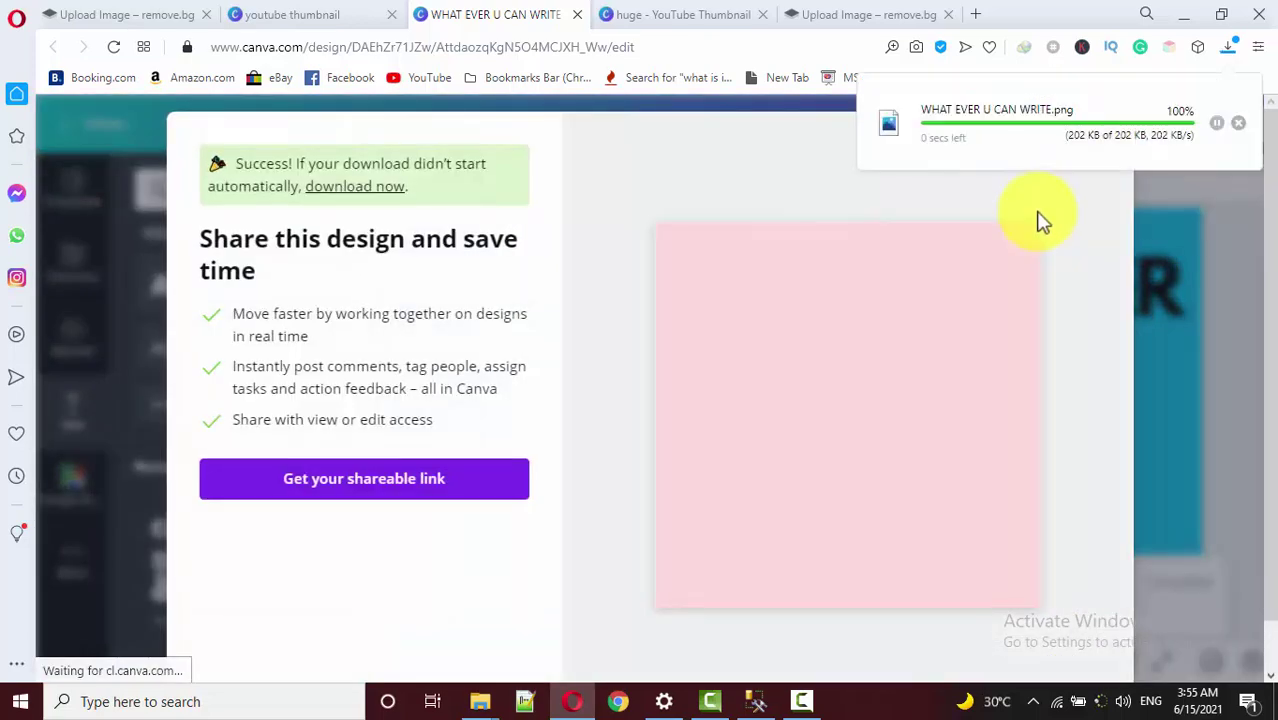
{"action": "left_click", "coordinate": [1172, 194]}
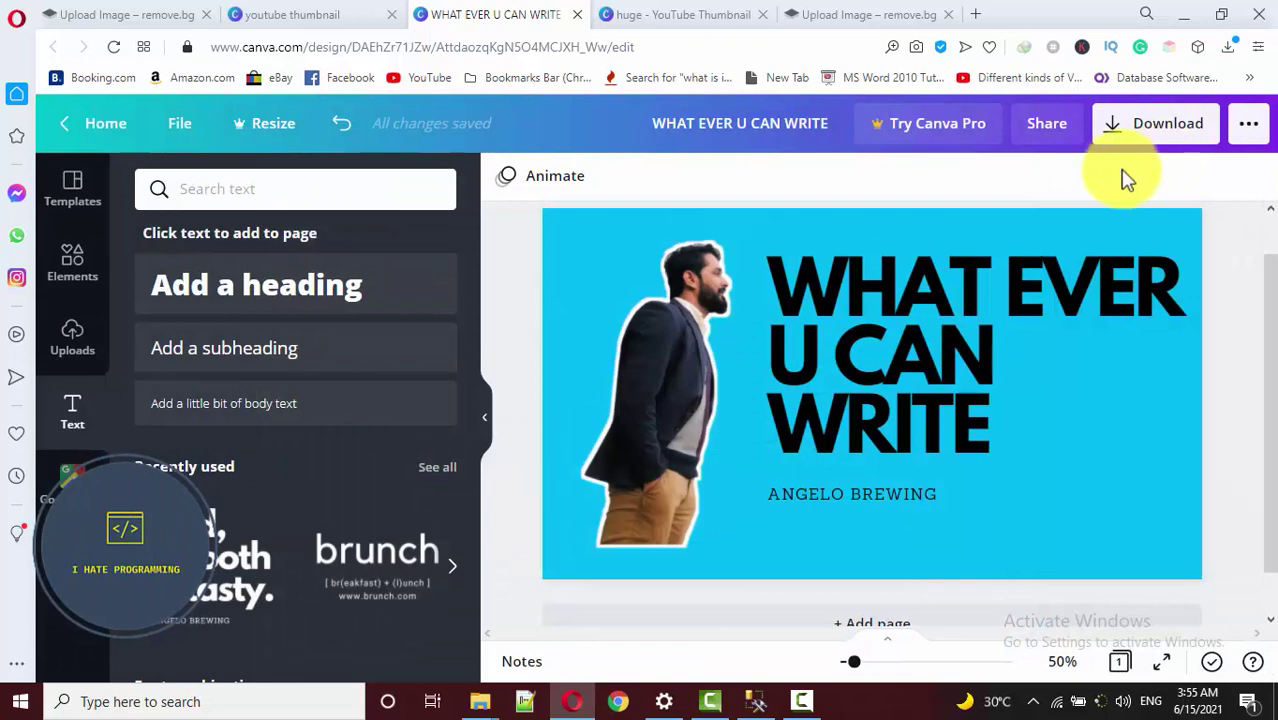
{"action": "left_click", "coordinate": [1228, 47]}
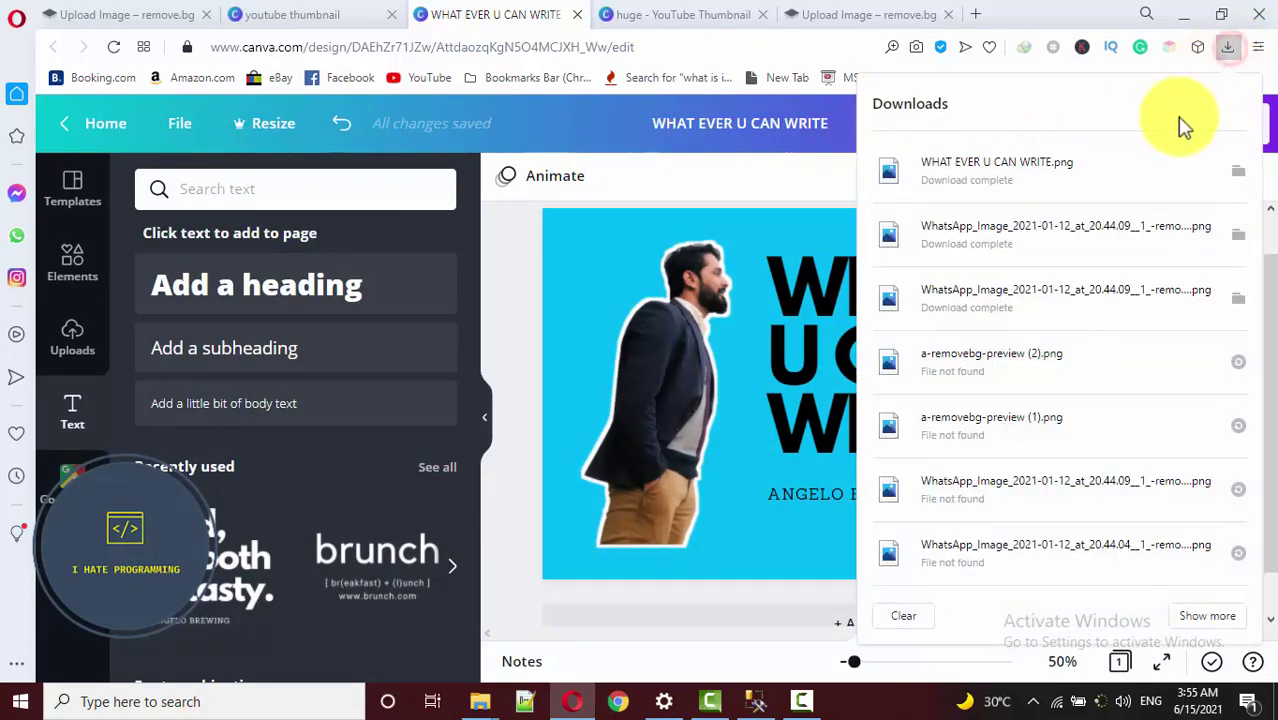
{"action": "left_click", "coordinate": [1240, 174]}
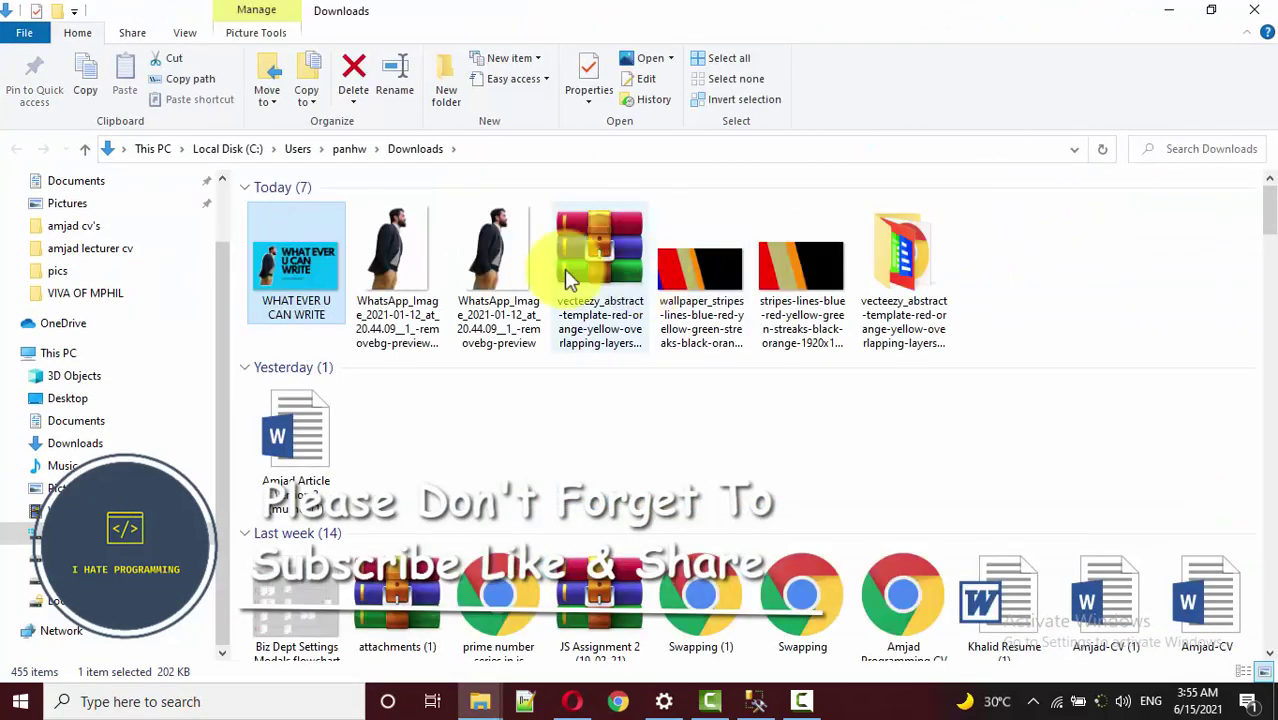
{"action": "double_click", "coordinate": [285, 268]}
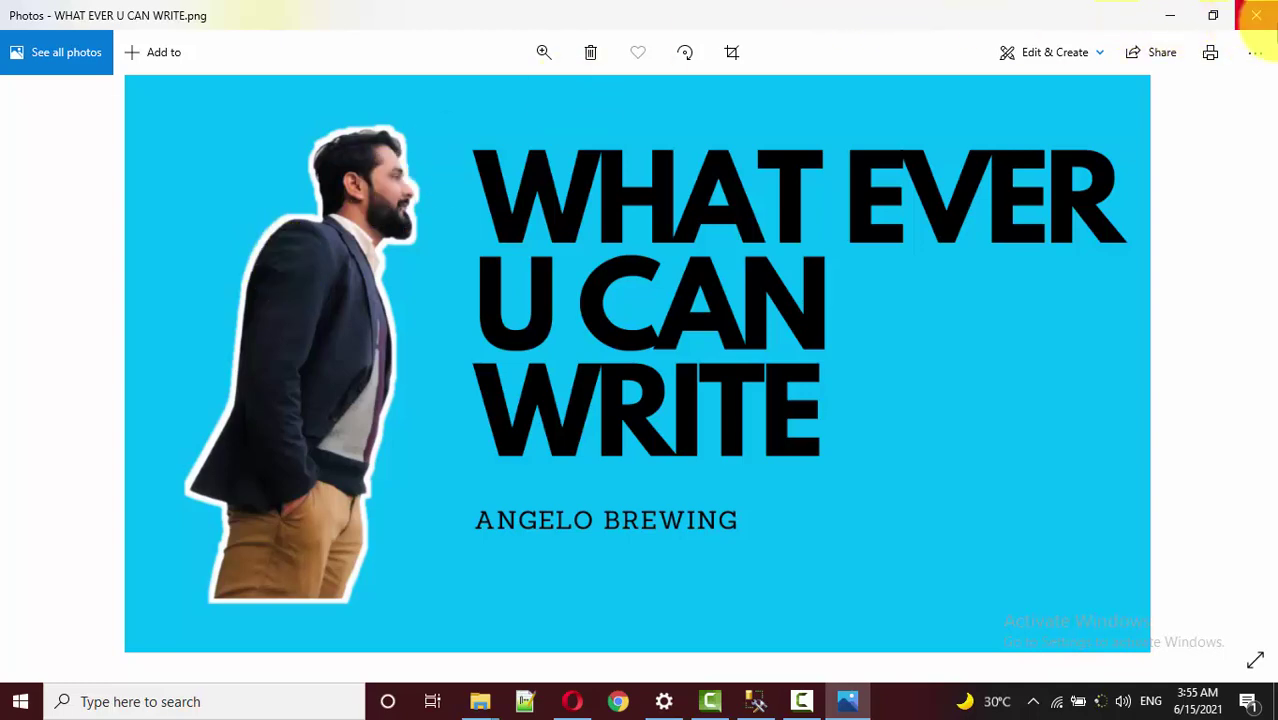
{"action": "left_click", "coordinate": [1258, 18]}
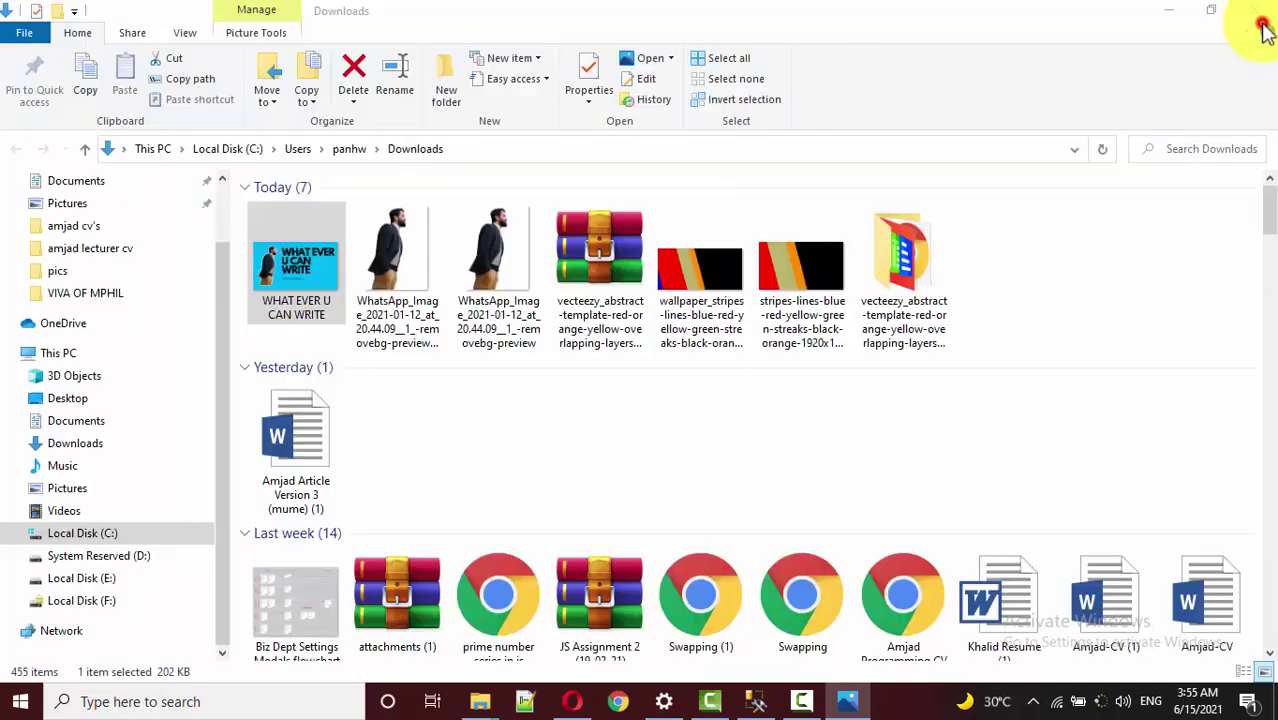